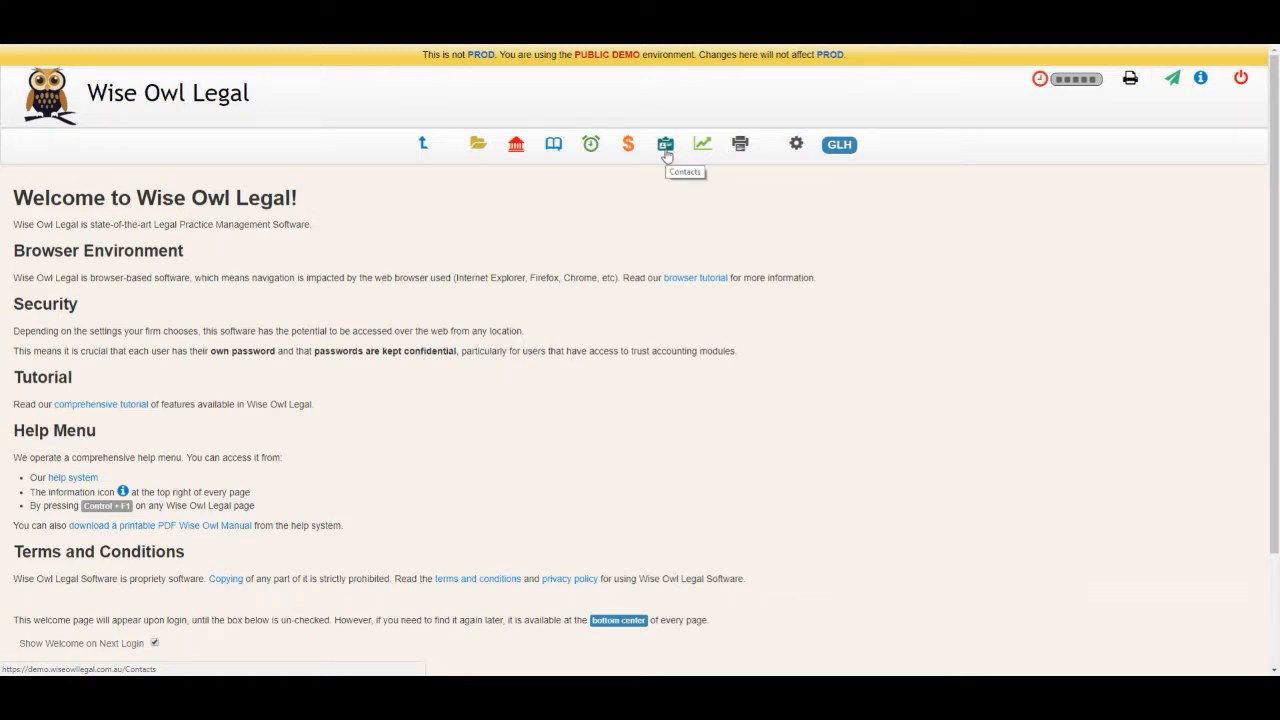
Step: Open the Contacts page from the top toolbar
click(671, 152)
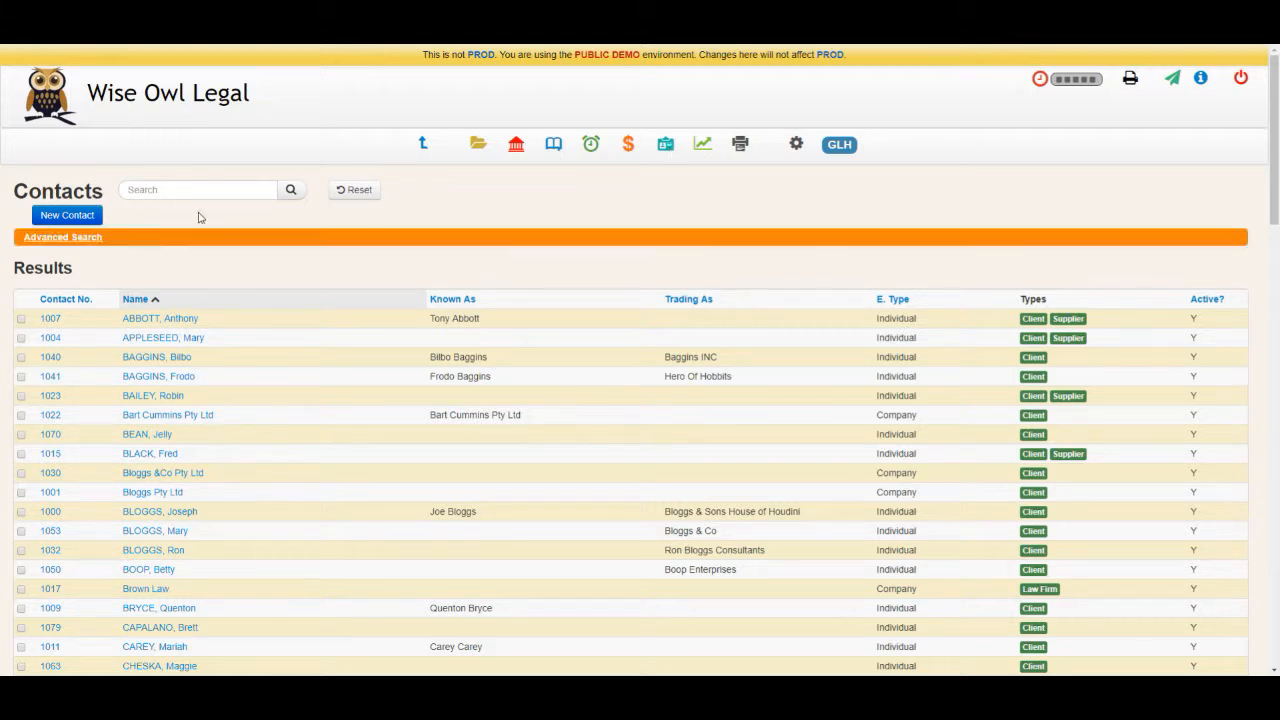
Step: Expand Advanced Search and start a blank New Contact form
click(158, 190)
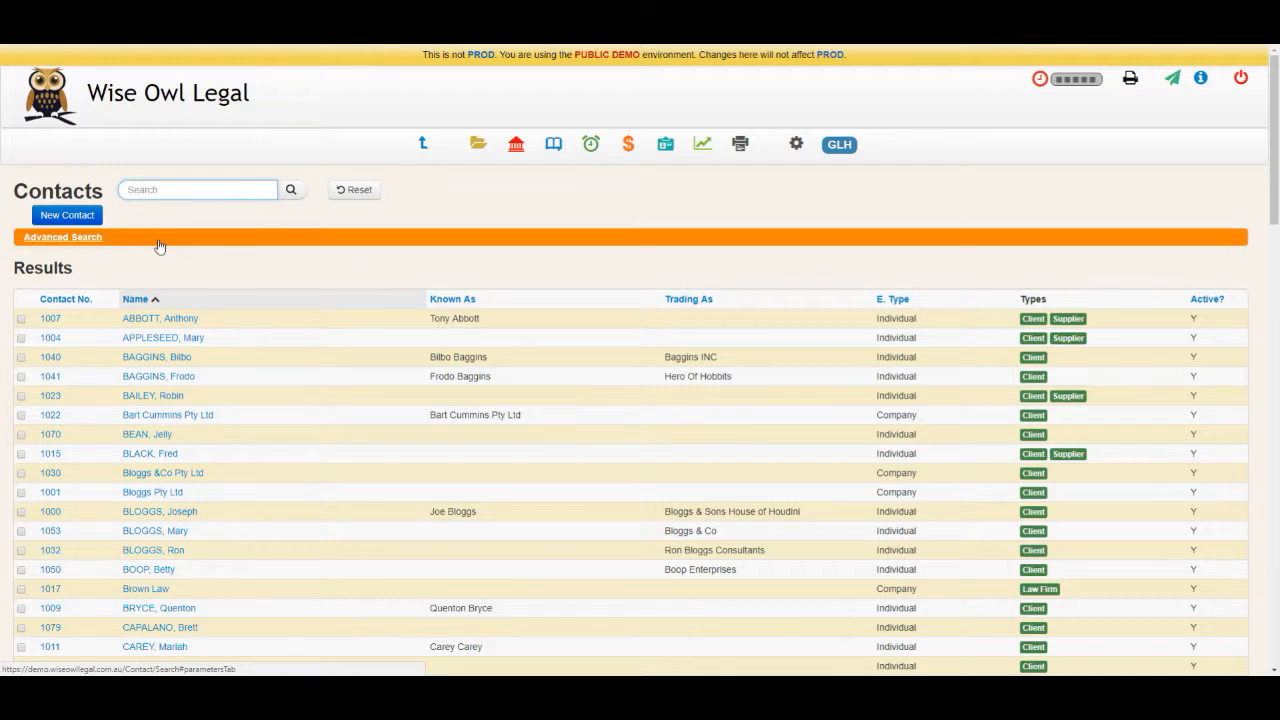
click(158, 237)
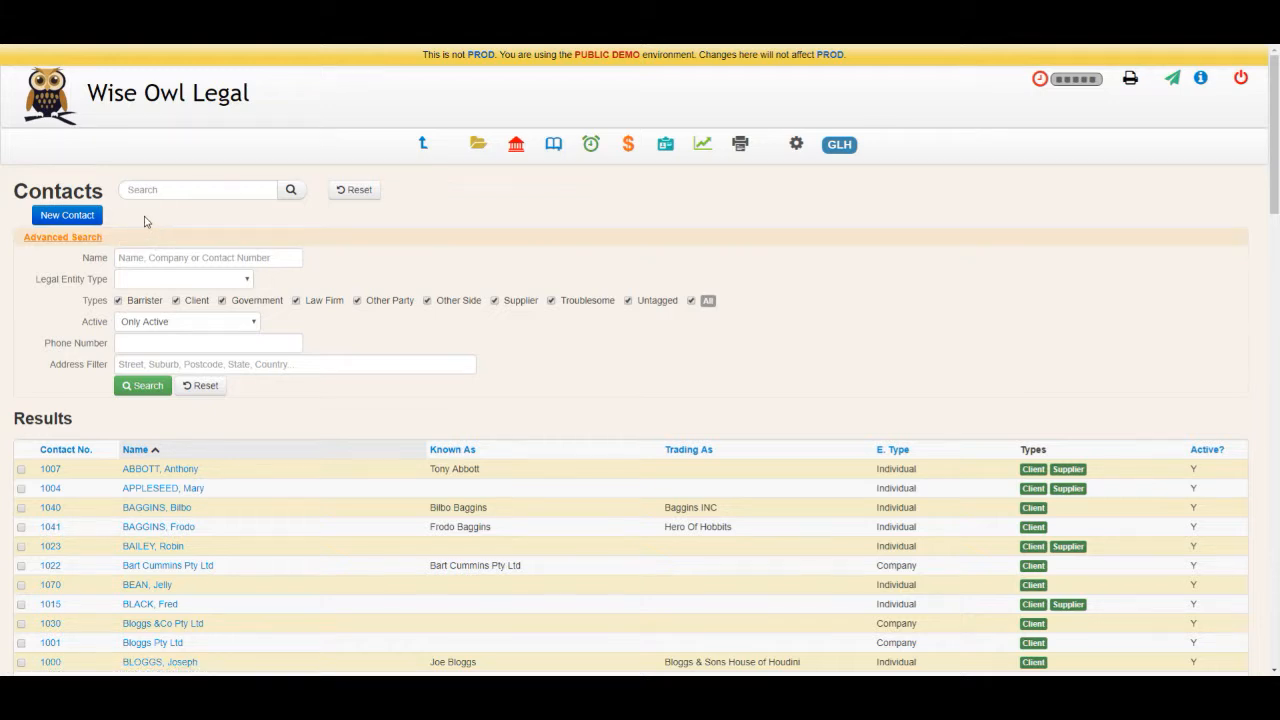
click(66, 215)
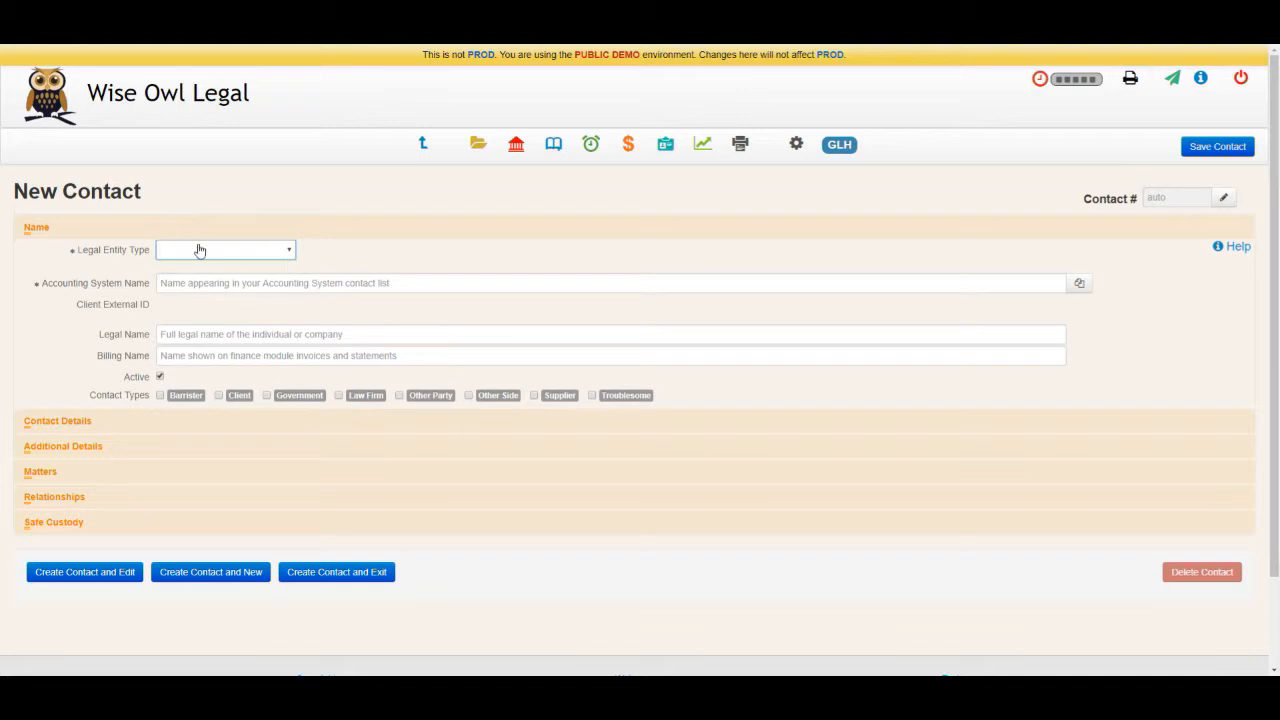
Step: Set the legal entity type to Individual and the title to Mr
click(200, 250)
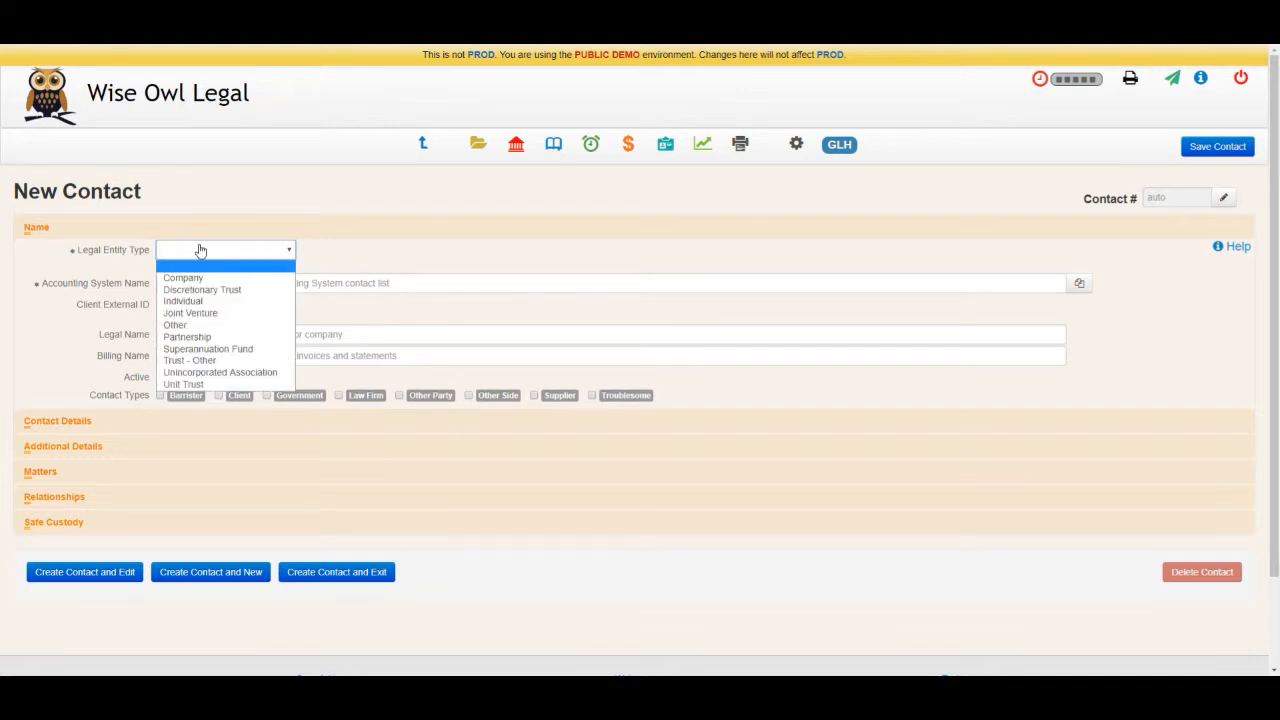
click(195, 301)
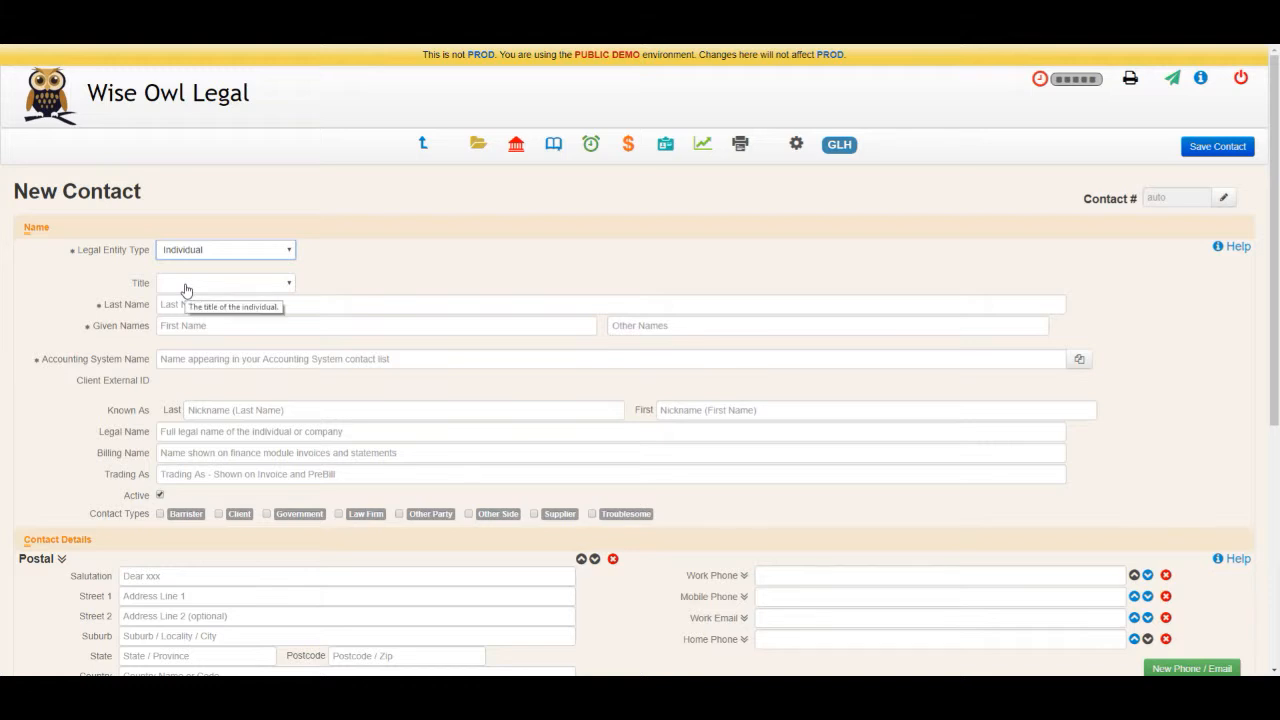
click(186, 290)
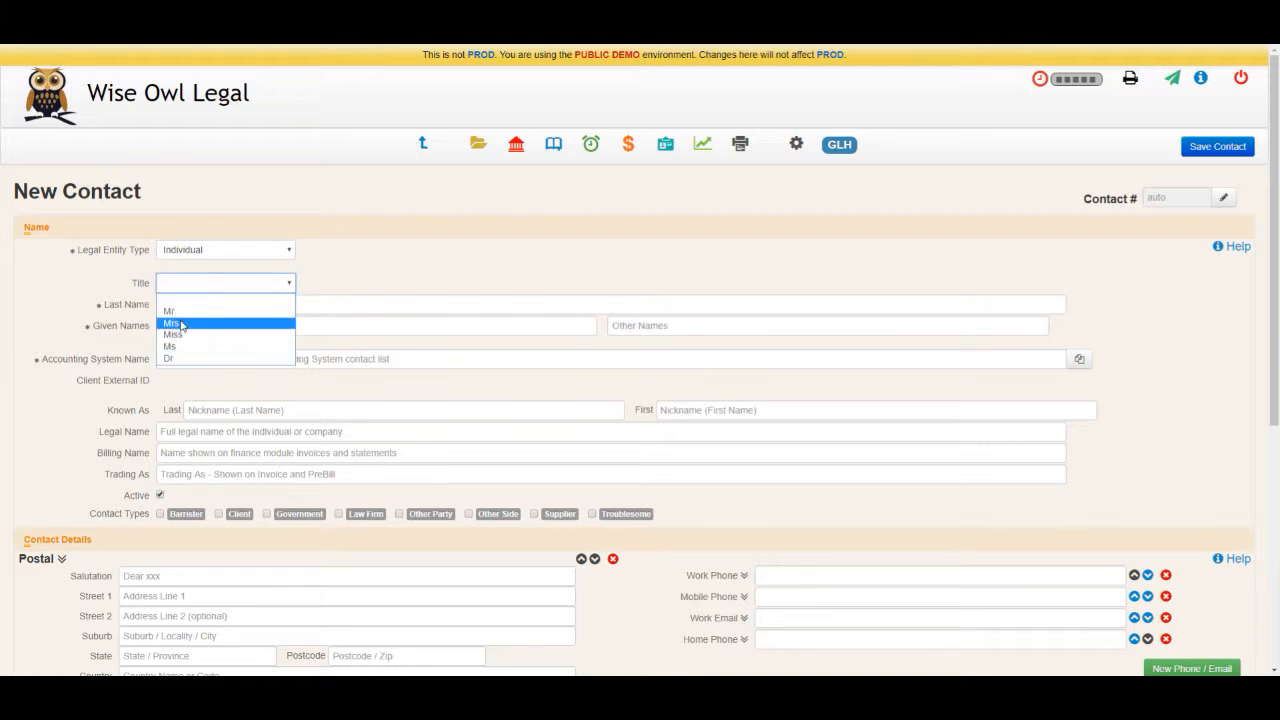
click(181, 312)
Step: Enter the contact's last name and given name
click(181, 304)
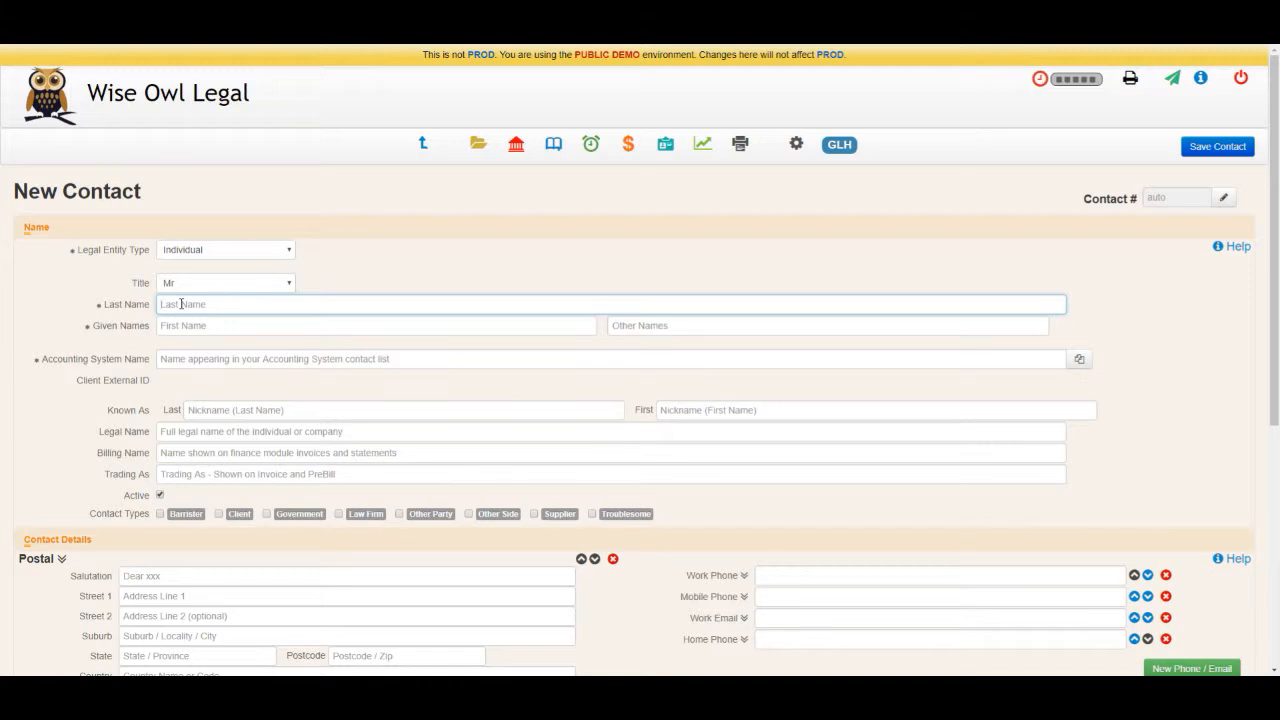
text(s)
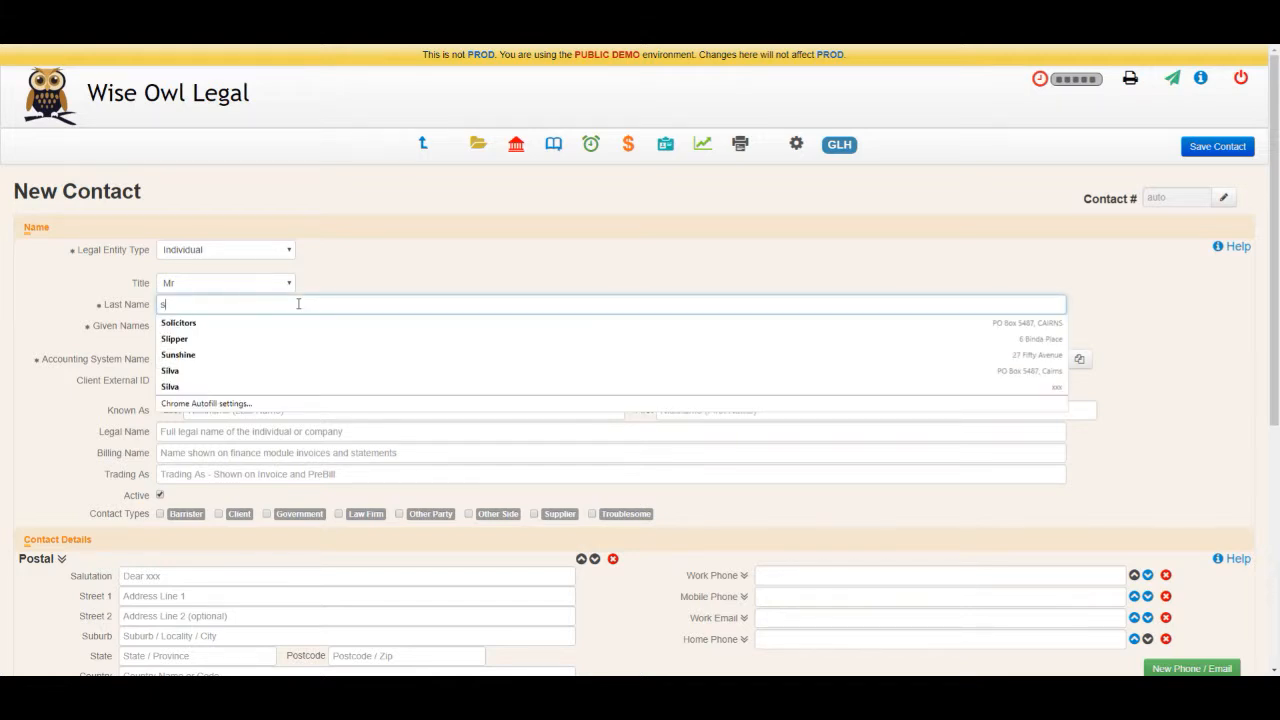
text(kywalker)
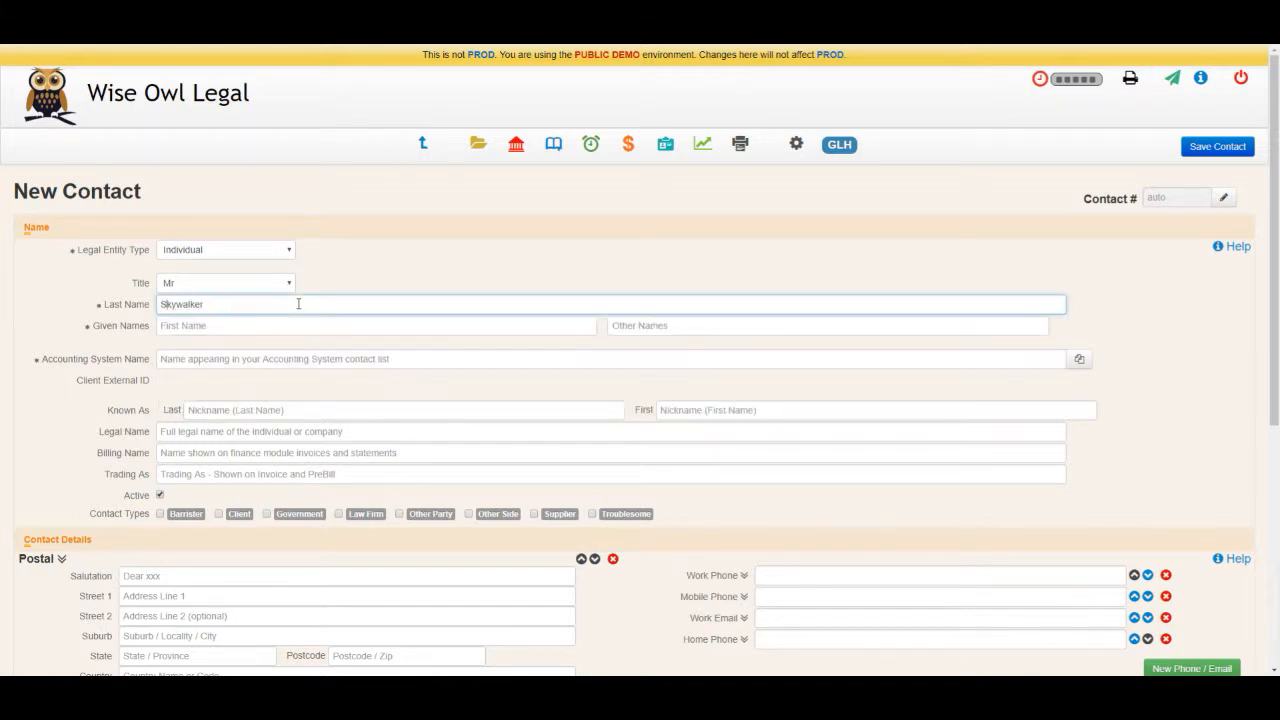
key(Tab)
text(Luke)
key(Tab)
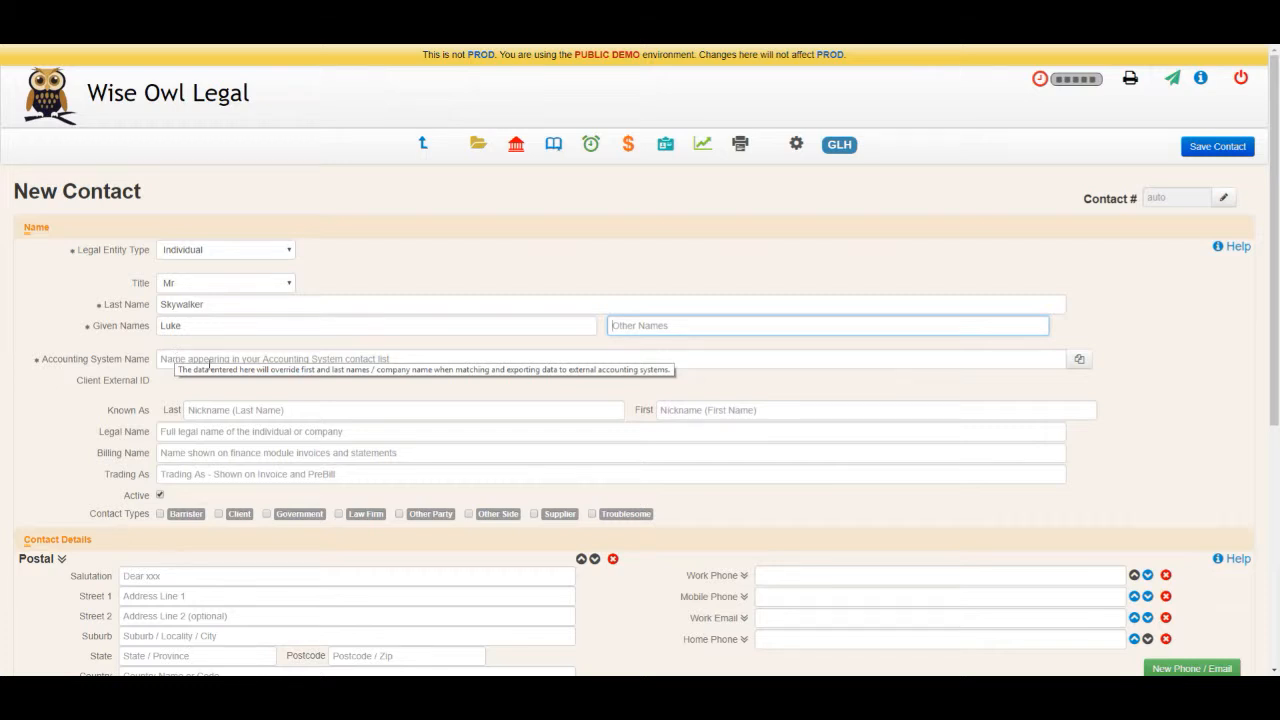
Step: Copy the name into Accounting System Name and tick the Client contact type
click(1082, 361)
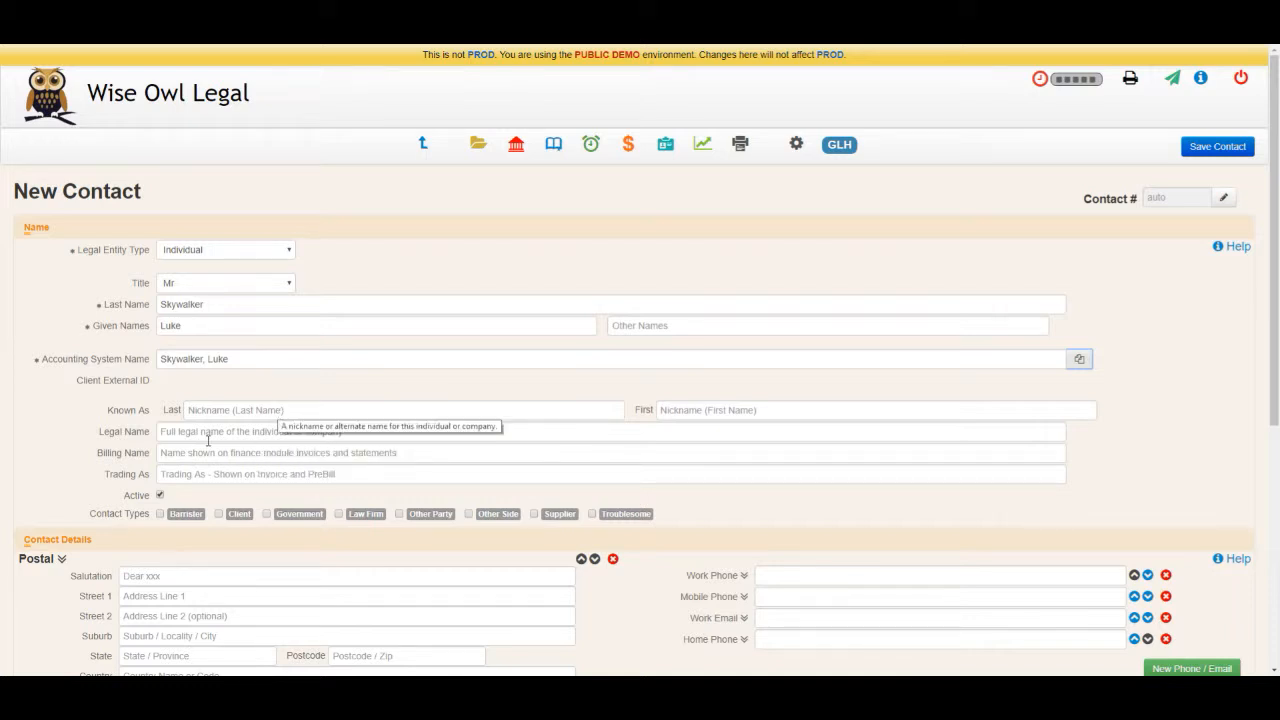
scroll(61, 474, down, 1)
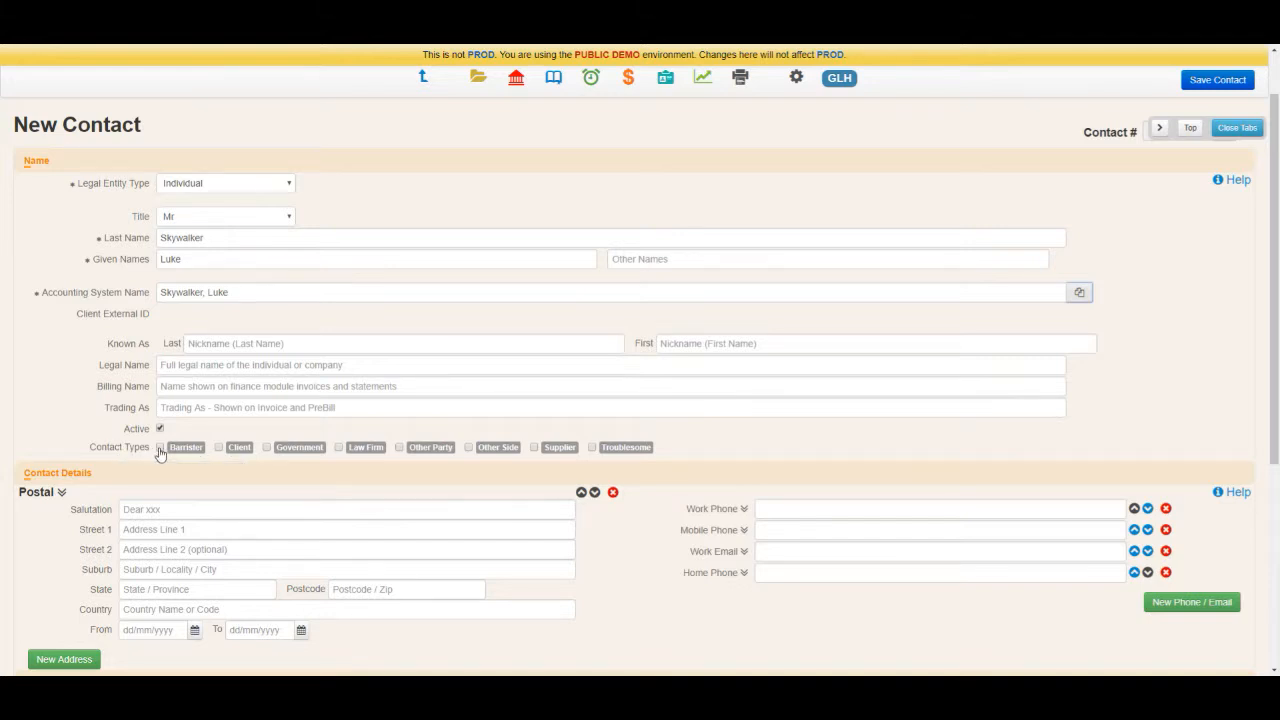
click(232, 450)
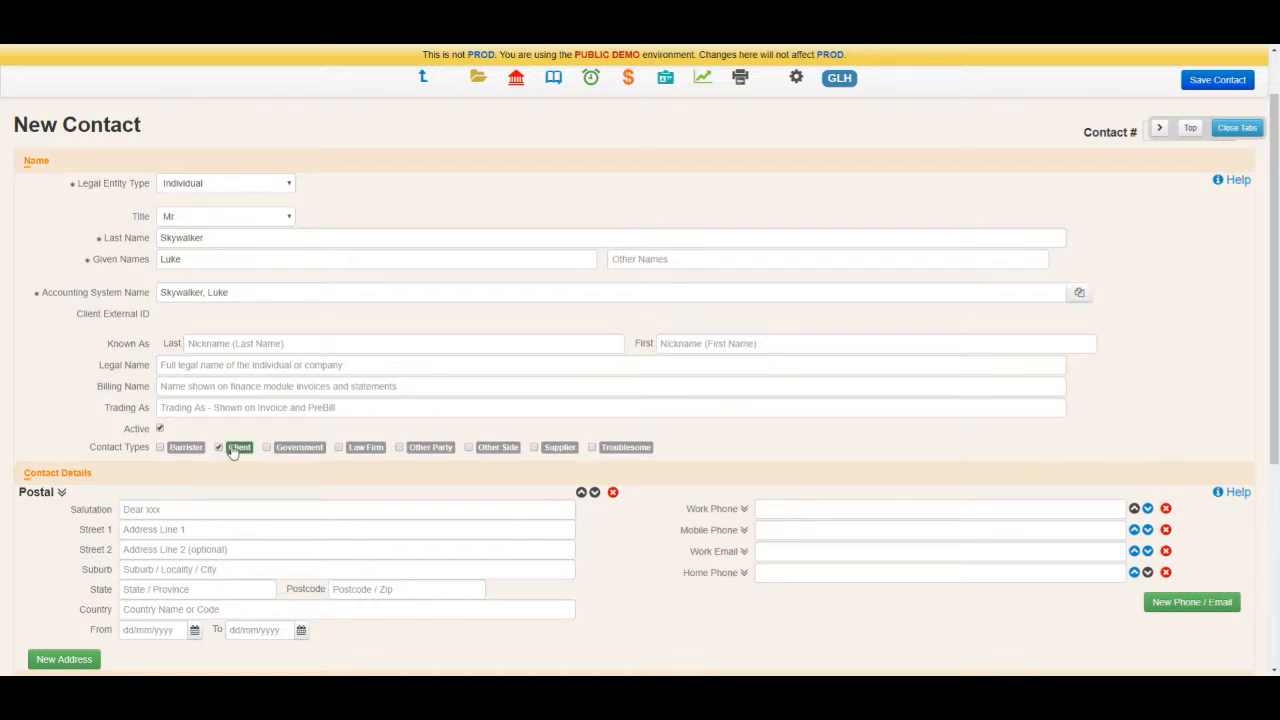
scroll(114, 514, down, 1)
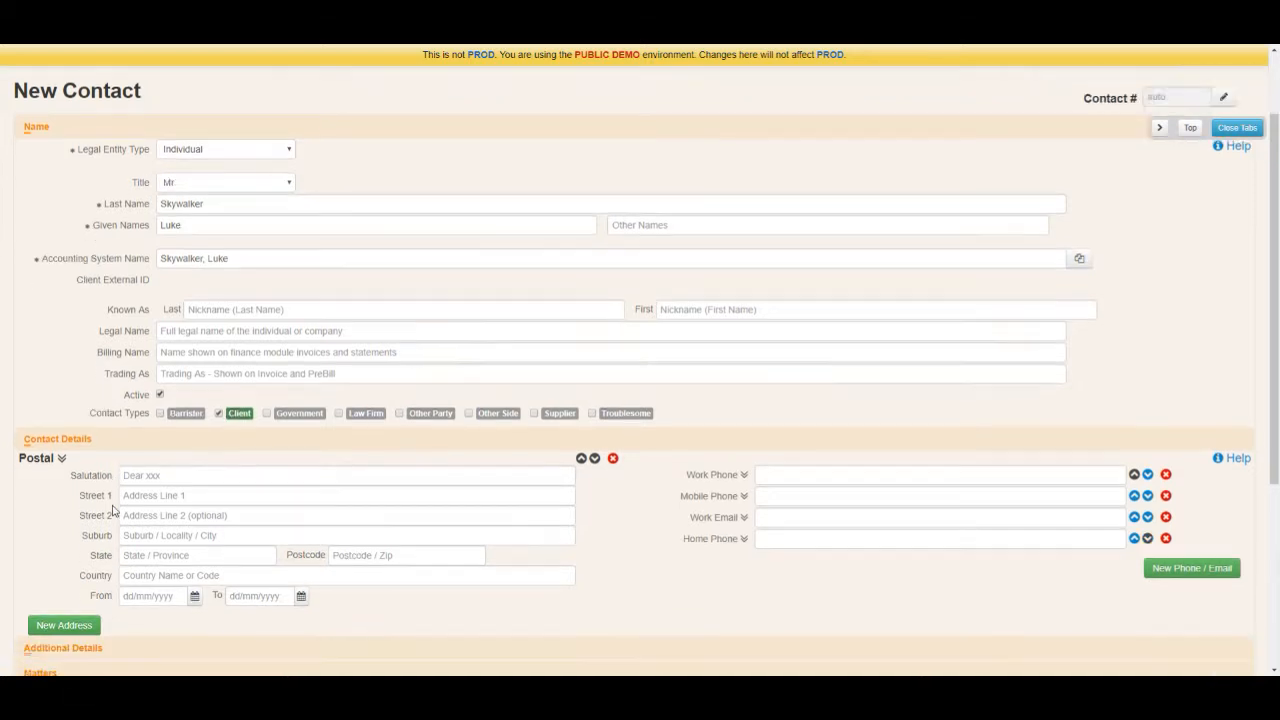
scroll(81, 454, down, 1)
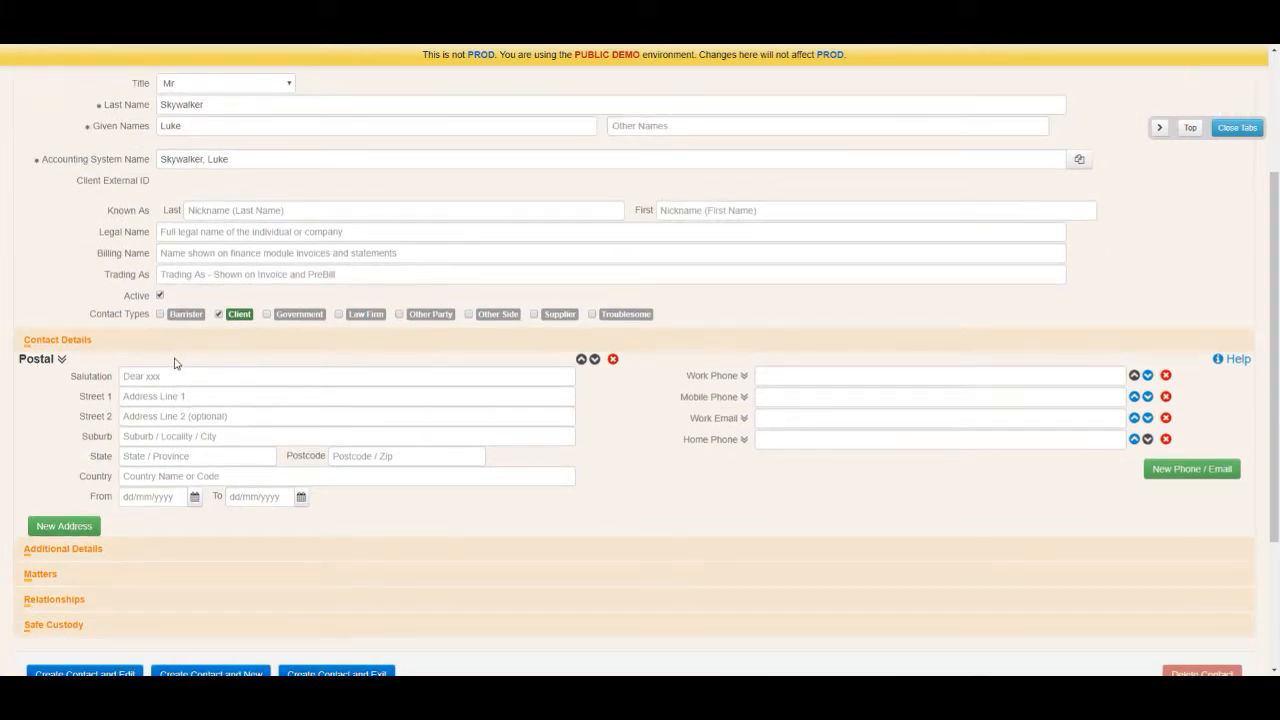
Step: Fill in the postal address's street, suburb, state and postcode
click(143, 375)
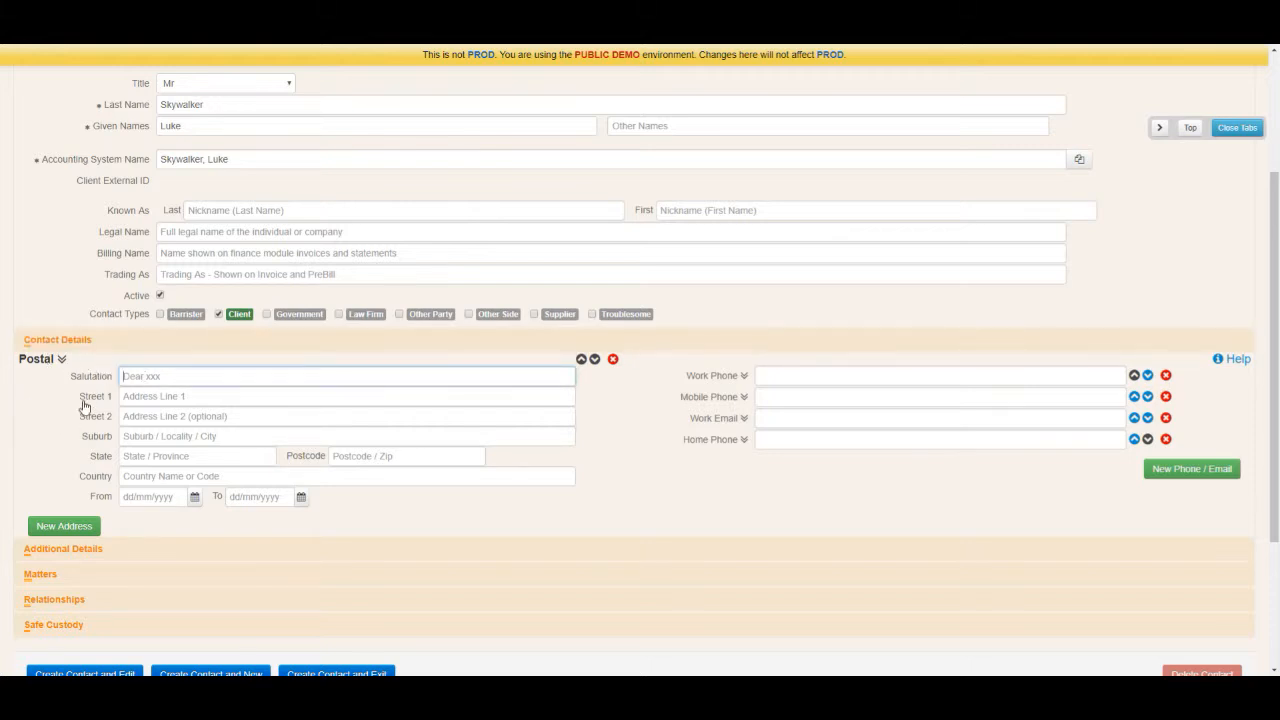
click(133, 397)
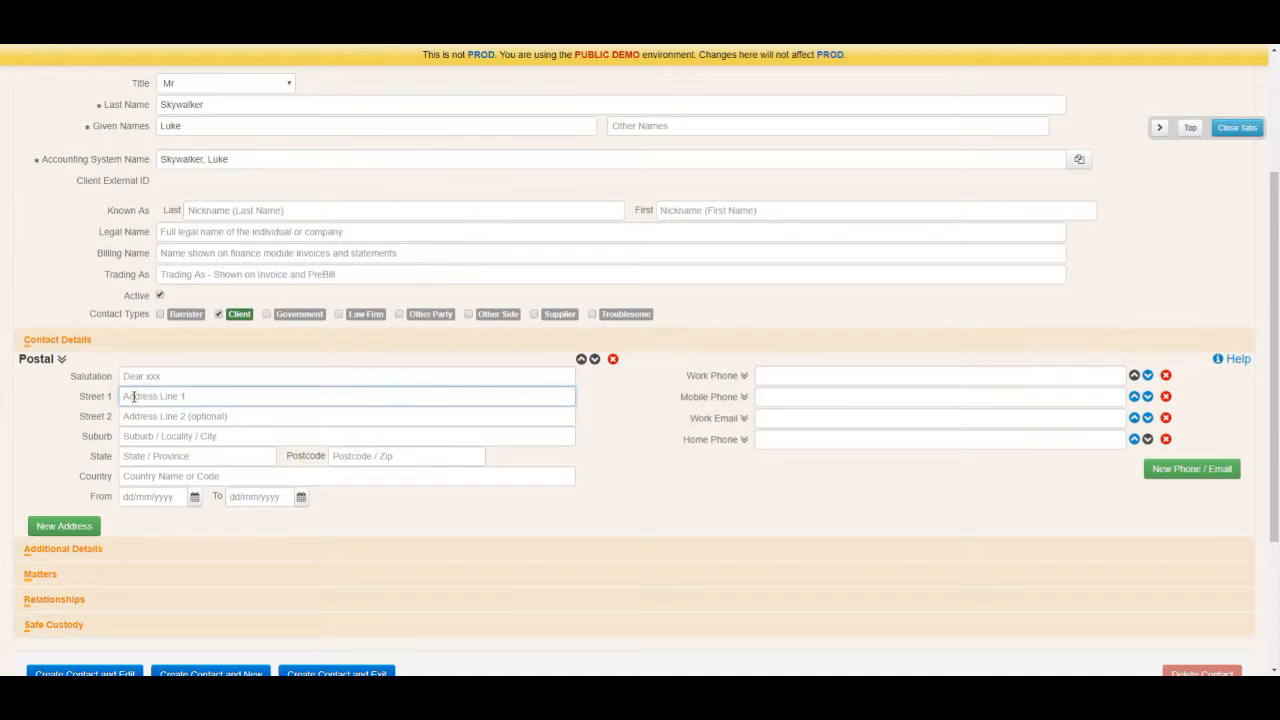
text(44 Desert Road)
key(Tab)
text(T)
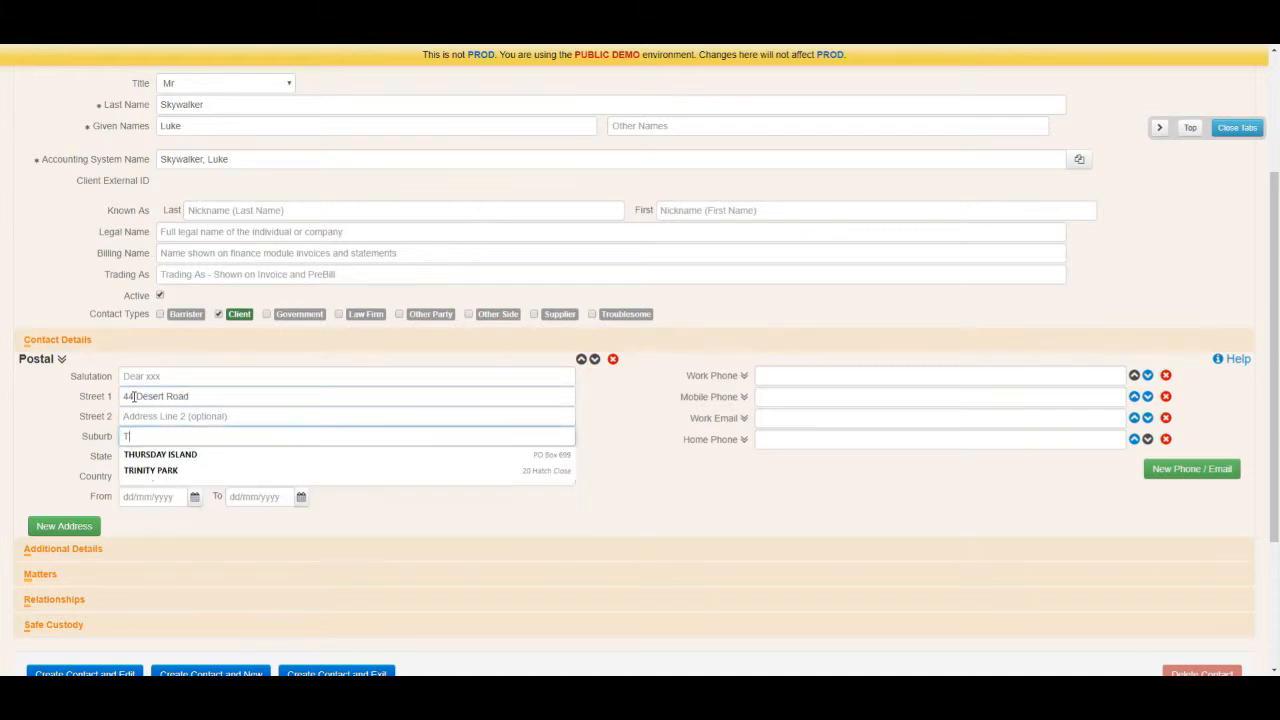
text(atooine)
key(Tab)
text(Q)
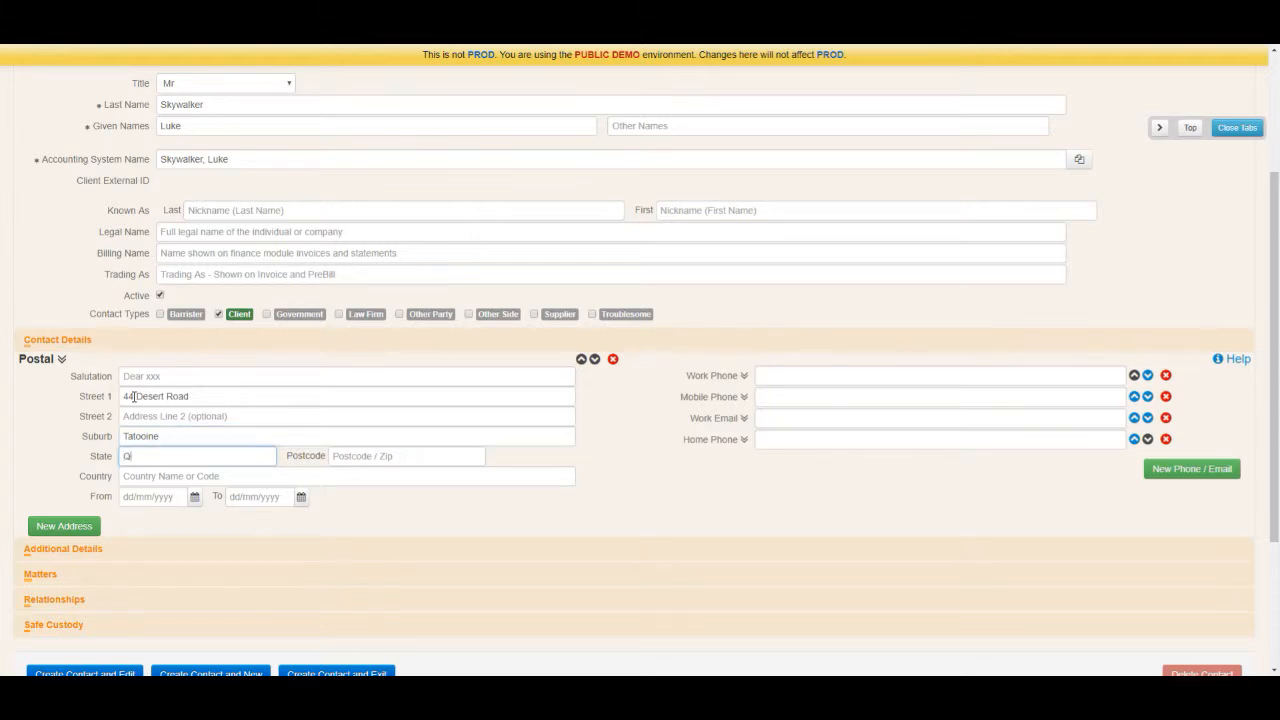
text(LD)
key(Tab)
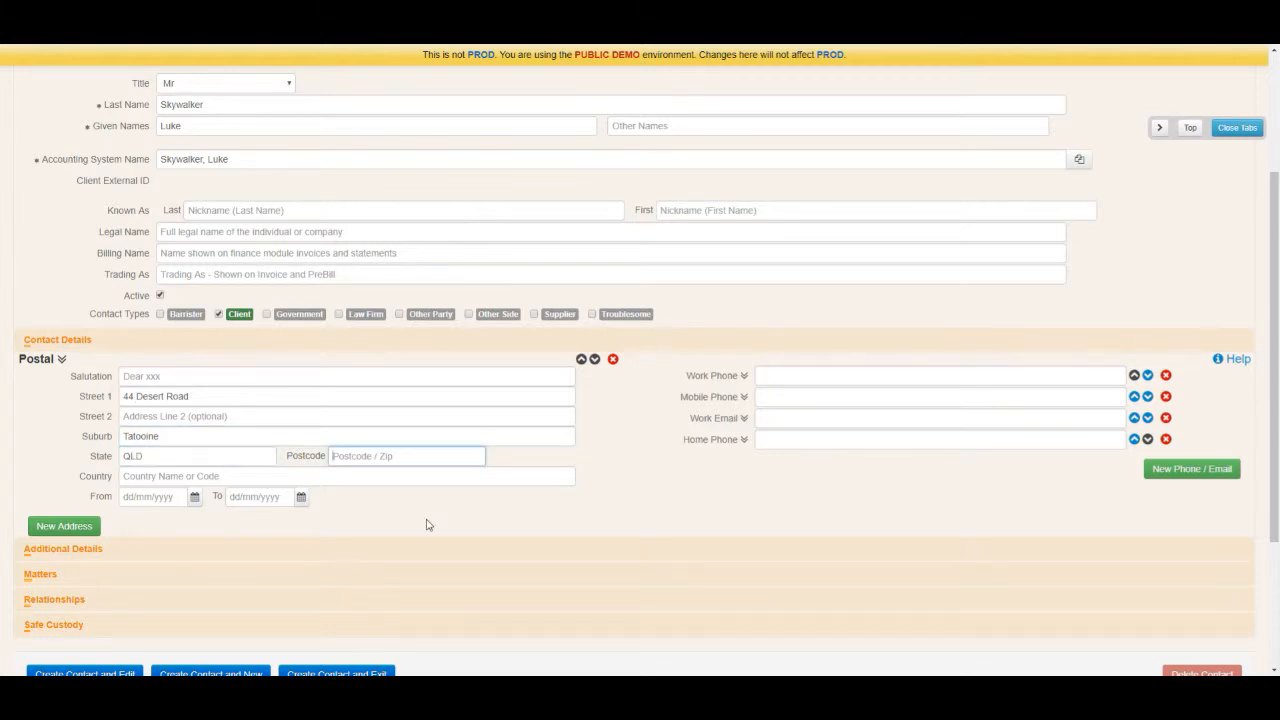
text(4122)
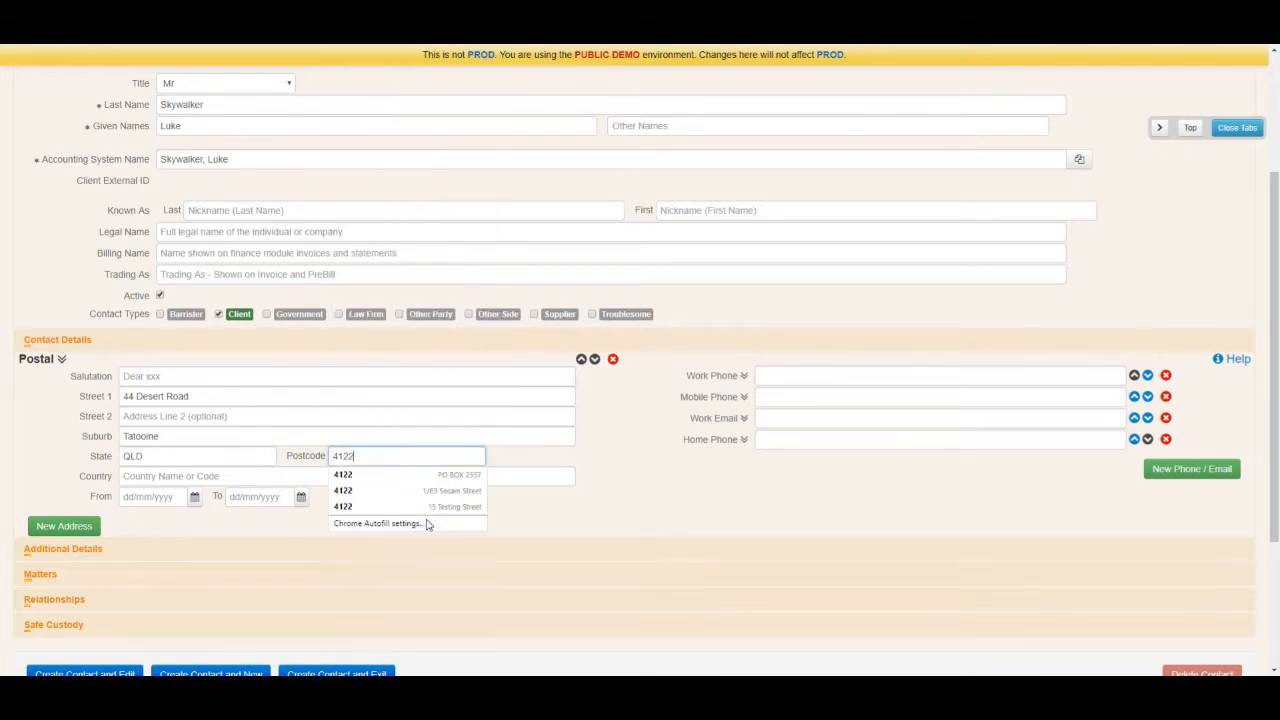
key(Tab)
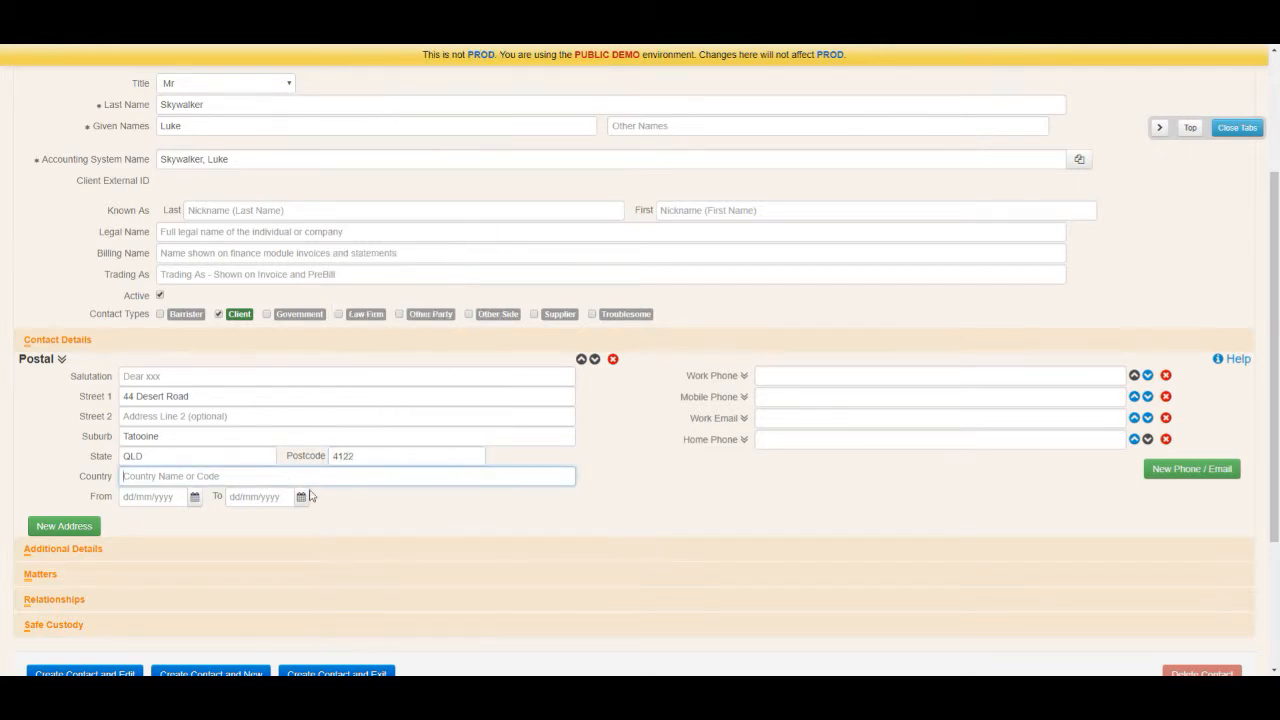
Step: Date the postal address from 01/01/2010 to 02/12/2017
click(140, 494)
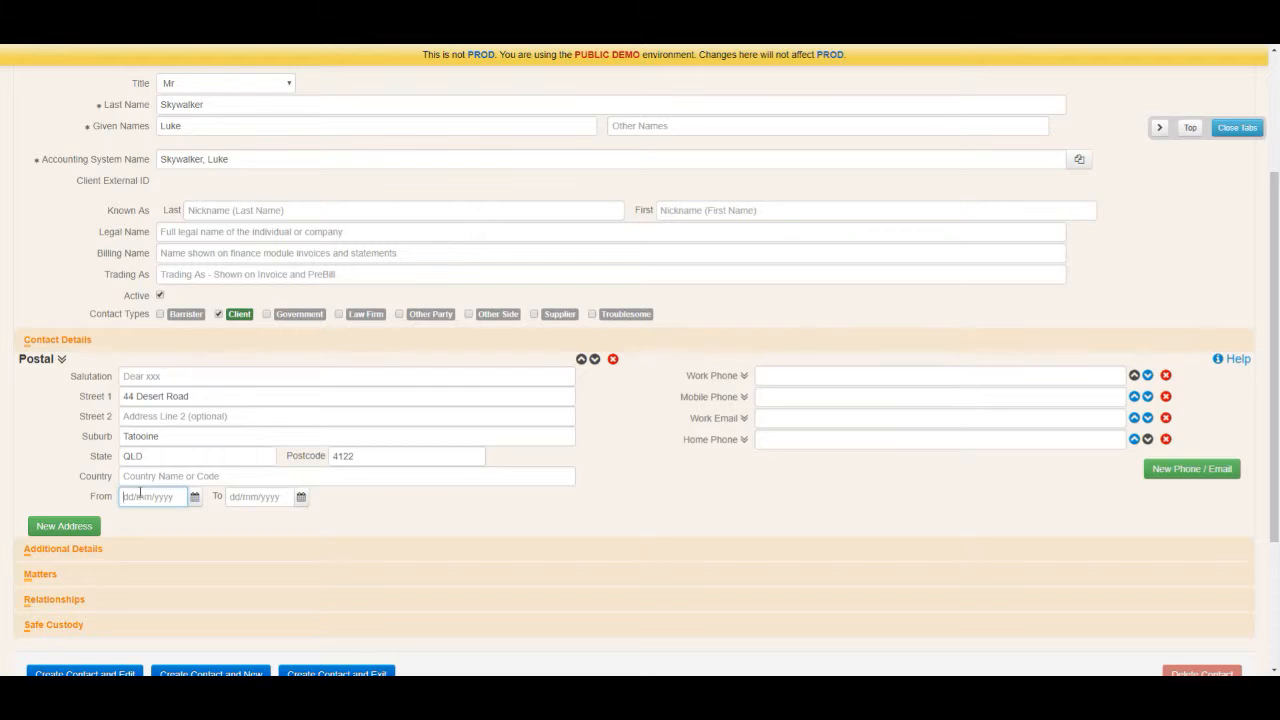
text(01/01/2010)
key(Tab)
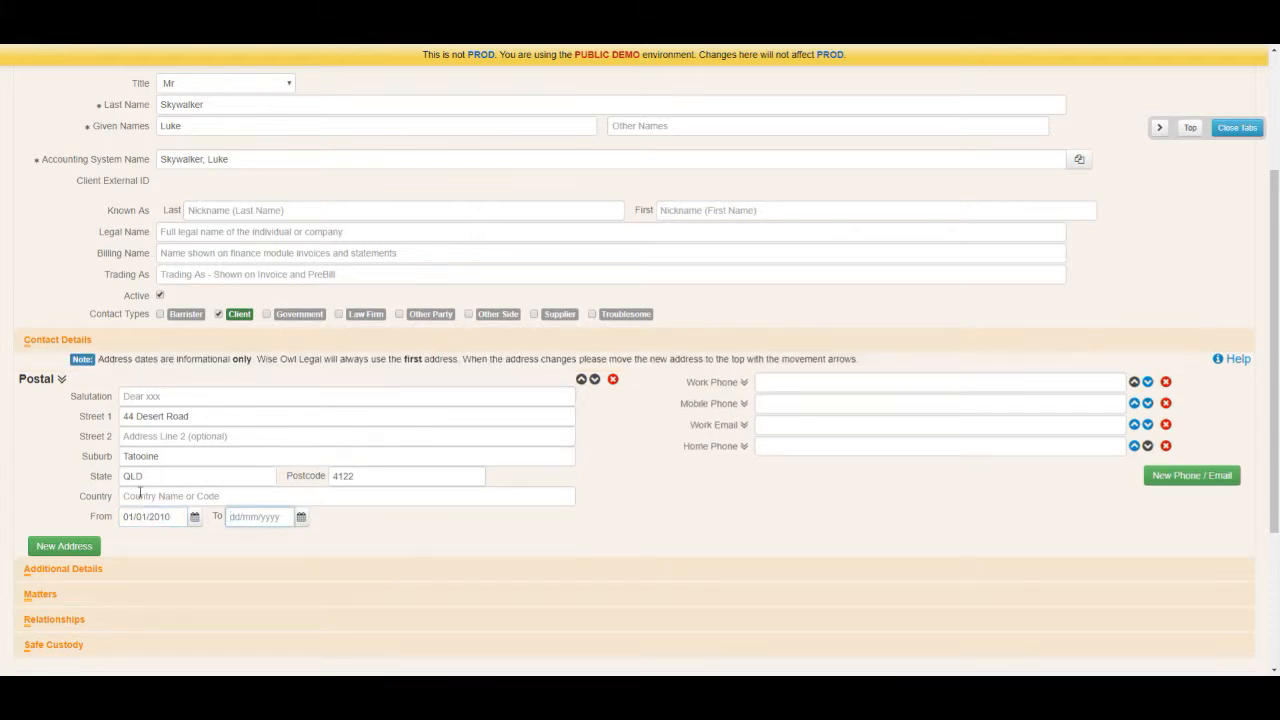
text(13/12/2017)
key(minus)
key(minus)
key(minus)
key(minus)
key(minus)
key(minus)
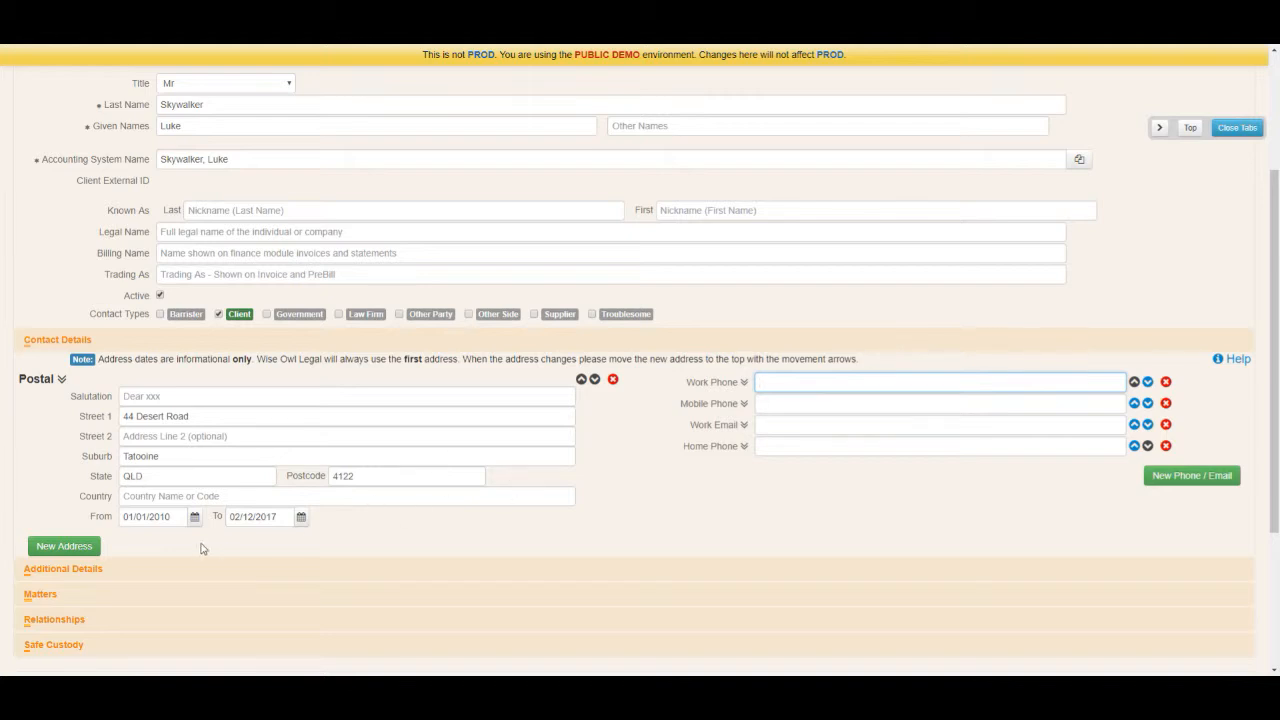
click(55, 548)
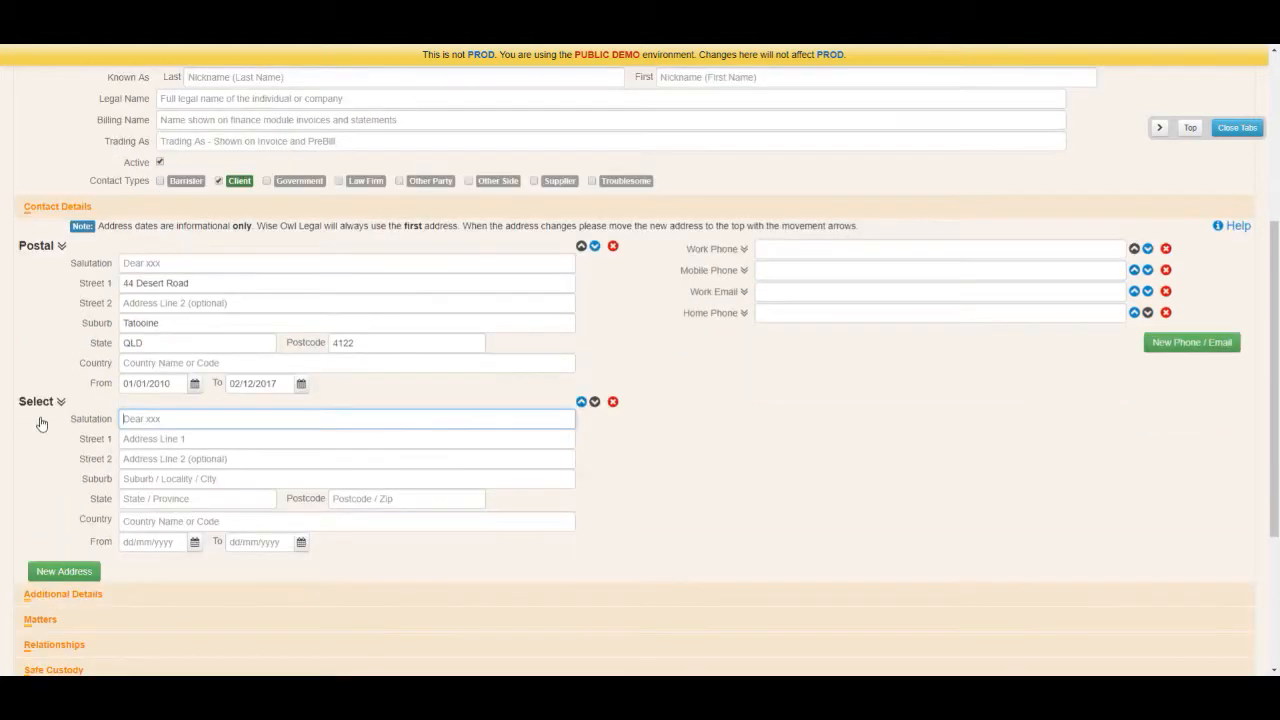
click(62, 402)
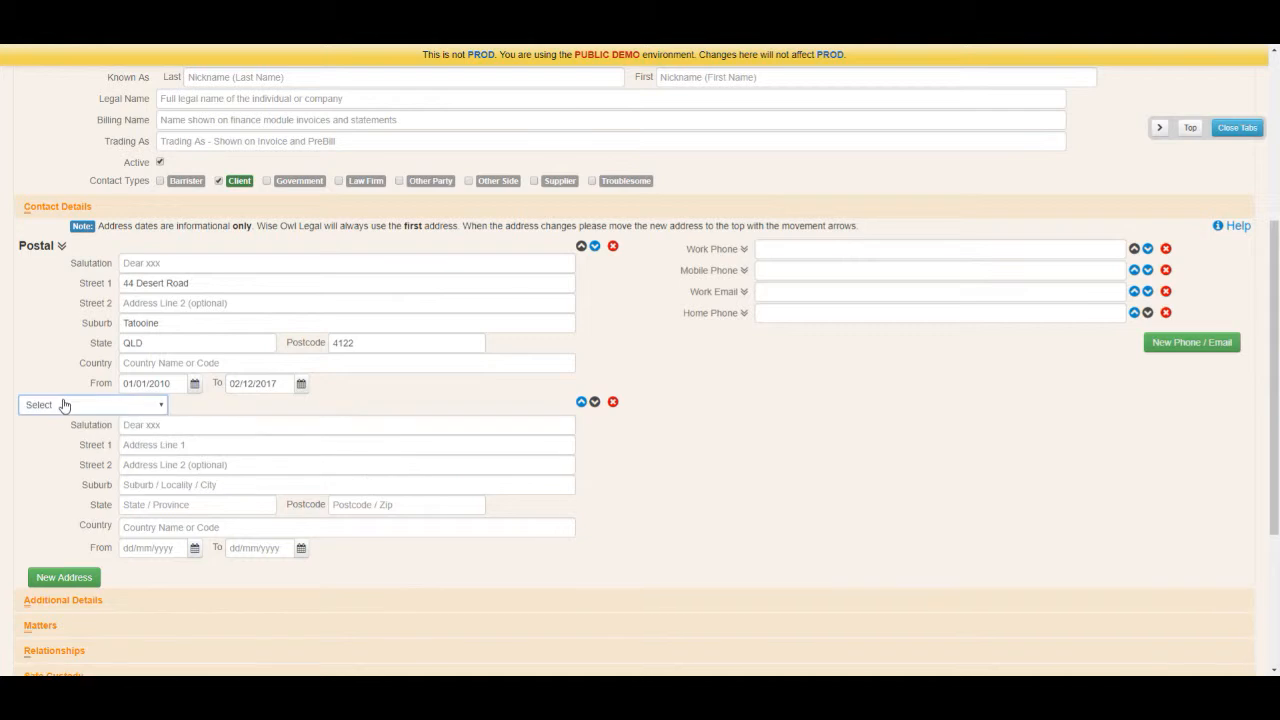
click(66, 405)
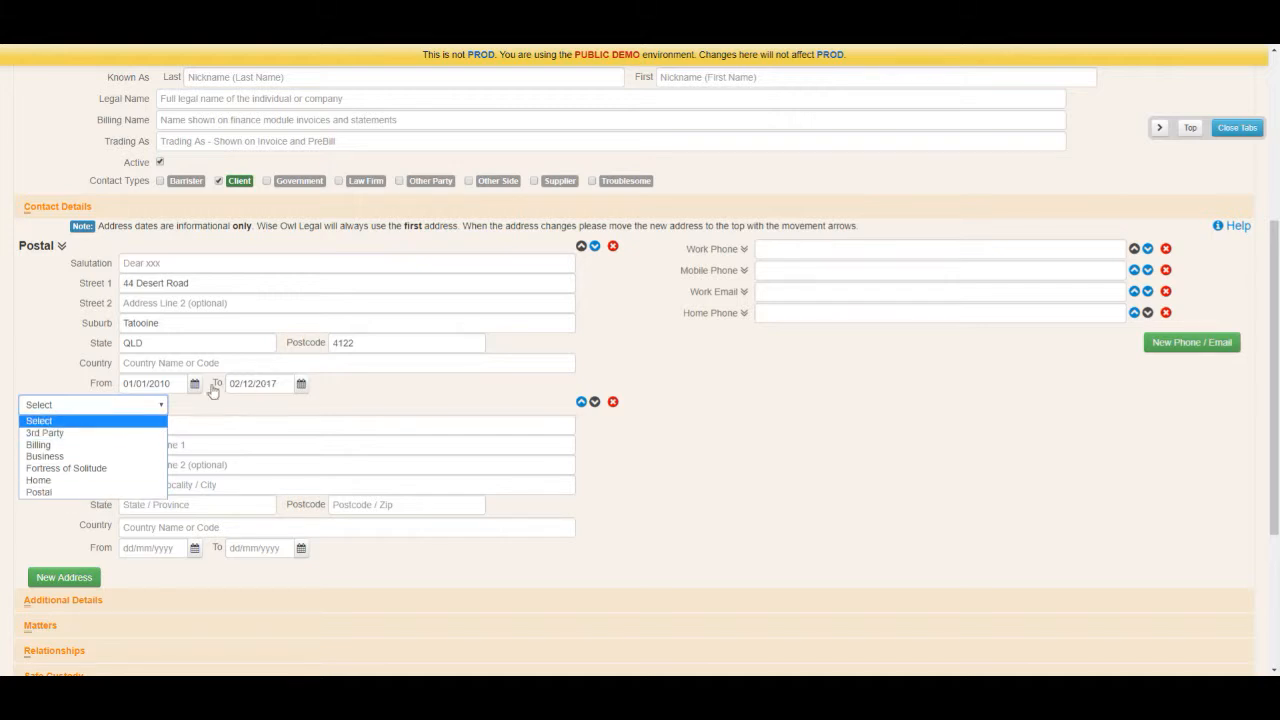
click(626, 441)
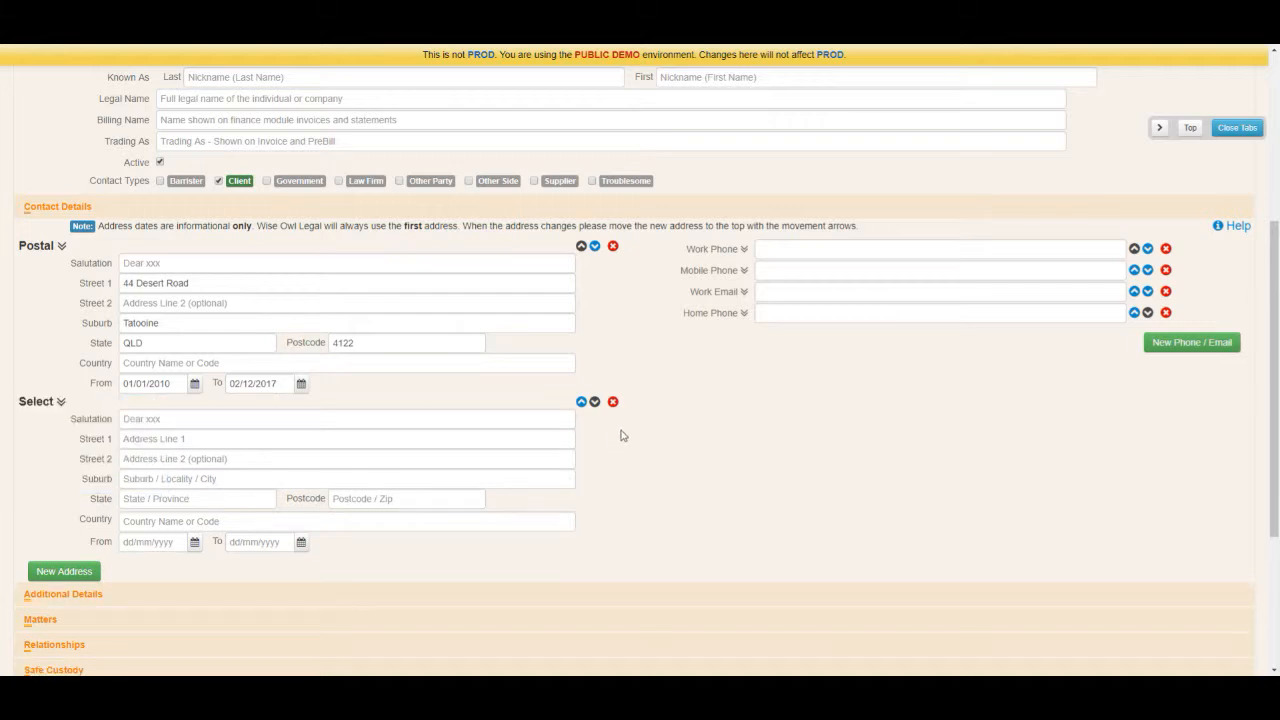
click(613, 402)
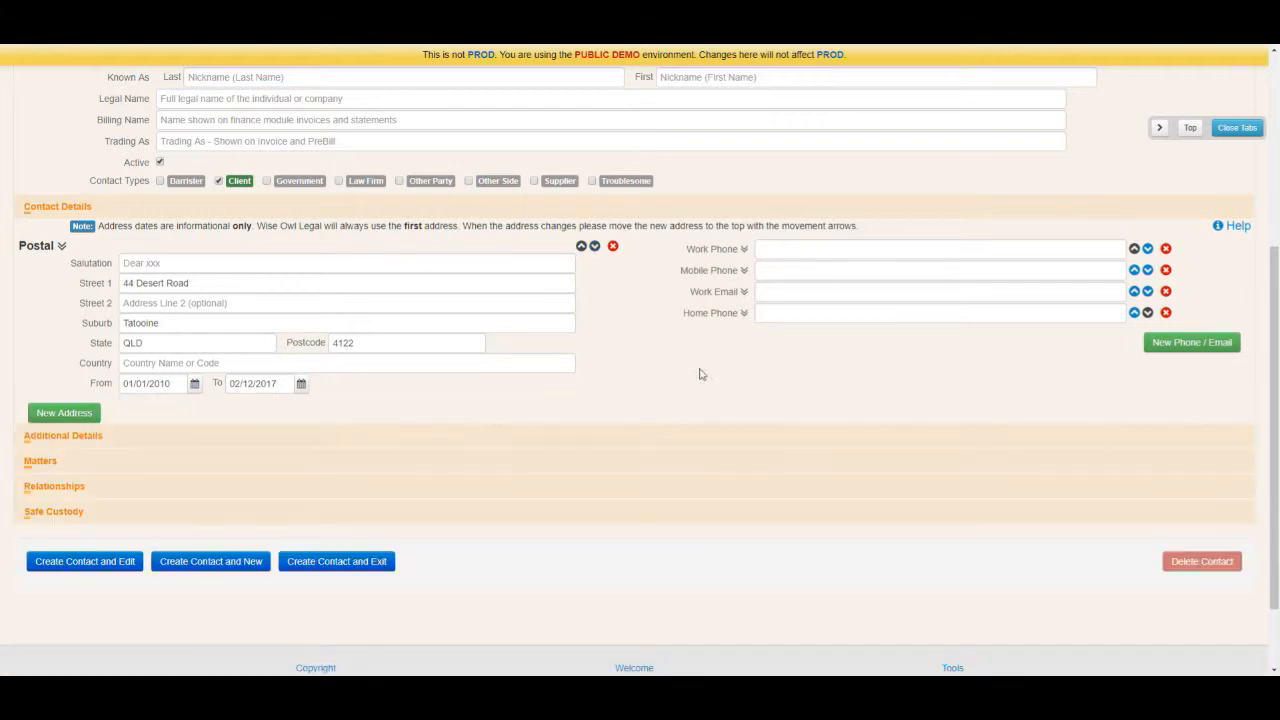
click(778, 247)
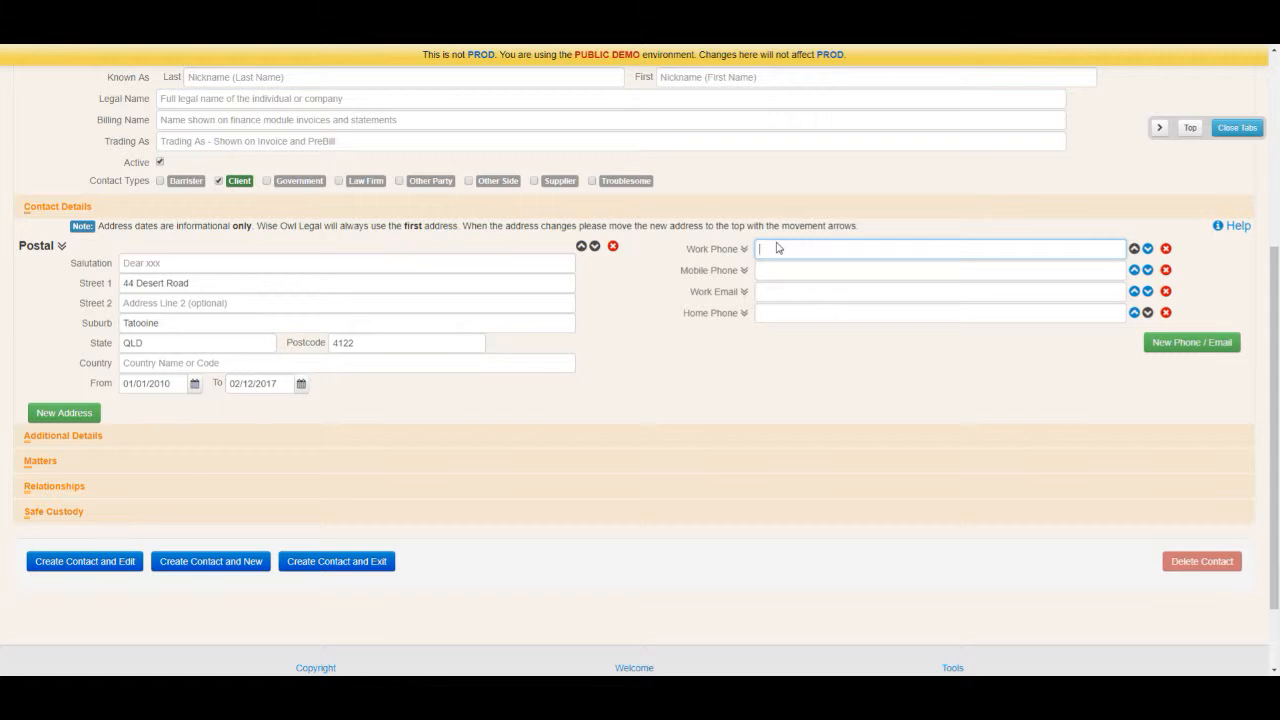
Step: Enter the client's work phone number and work email address
key(Tab)
click(778, 290)
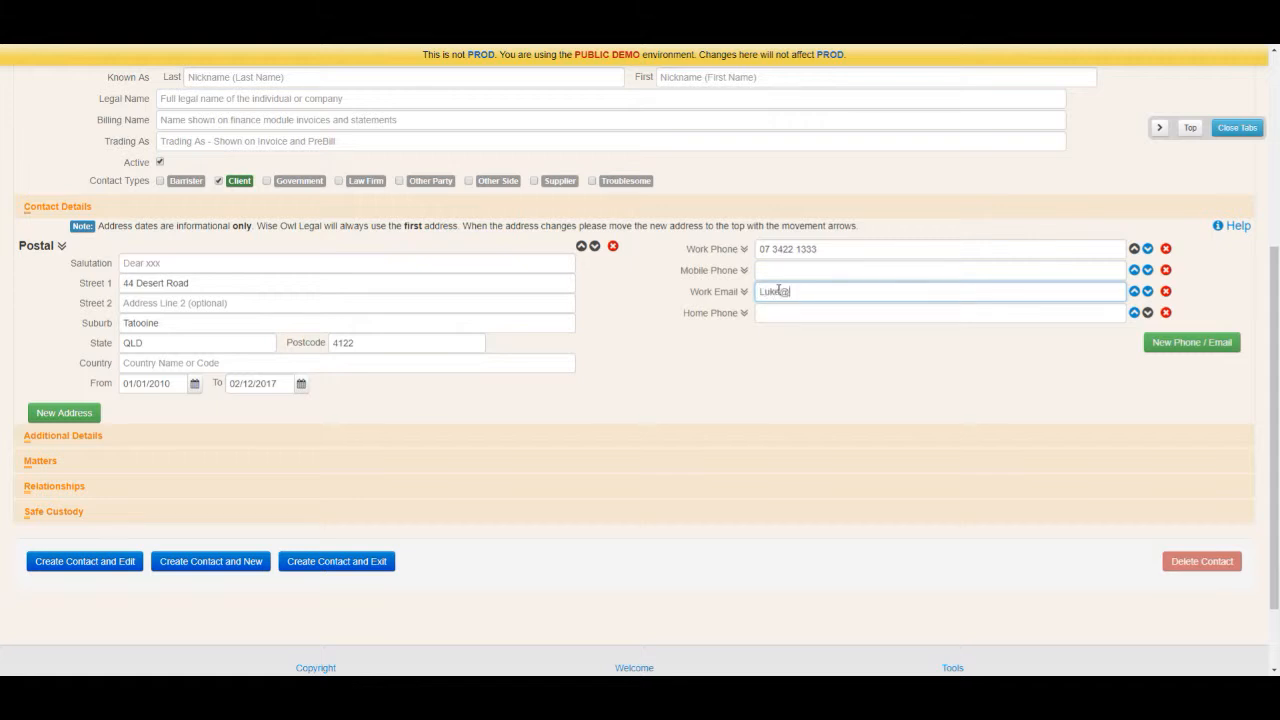
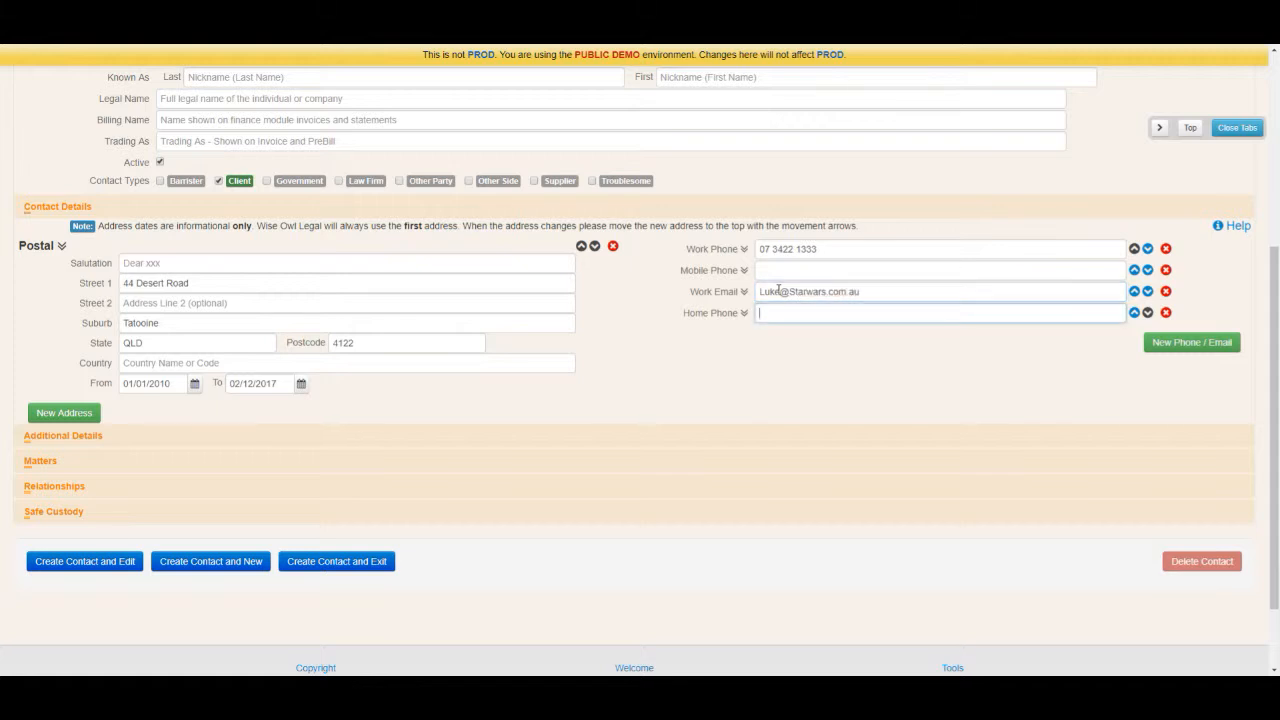
click(743, 315)
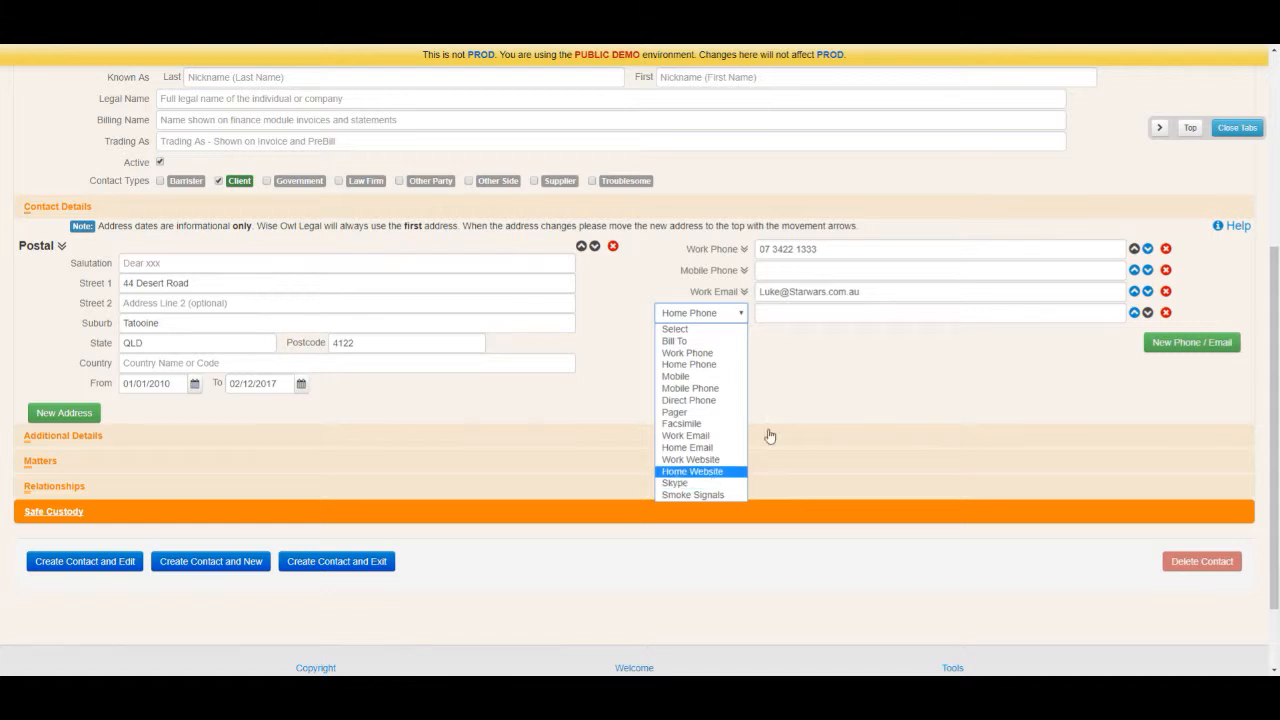
Step: Keep the Home Phone type, adding then deleting three empty phone/email rows
click(971, 329)
click(1186, 342)
click(1188, 365)
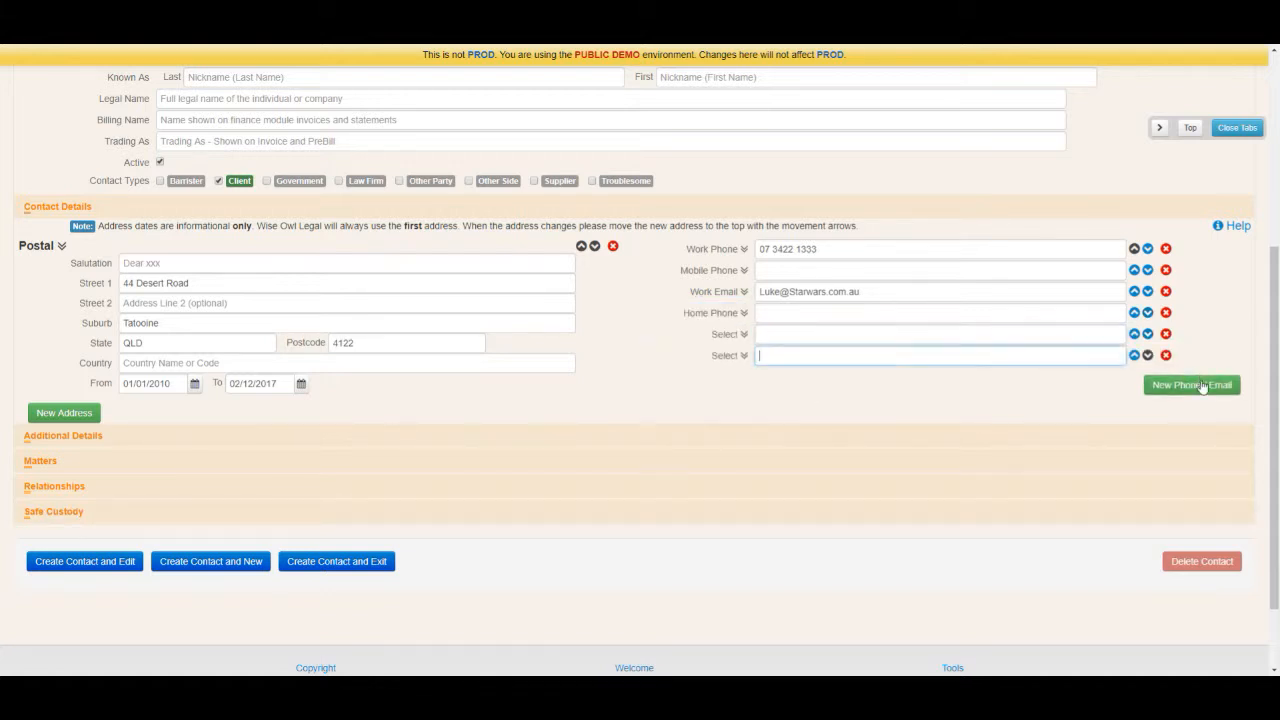
click(1190, 386)
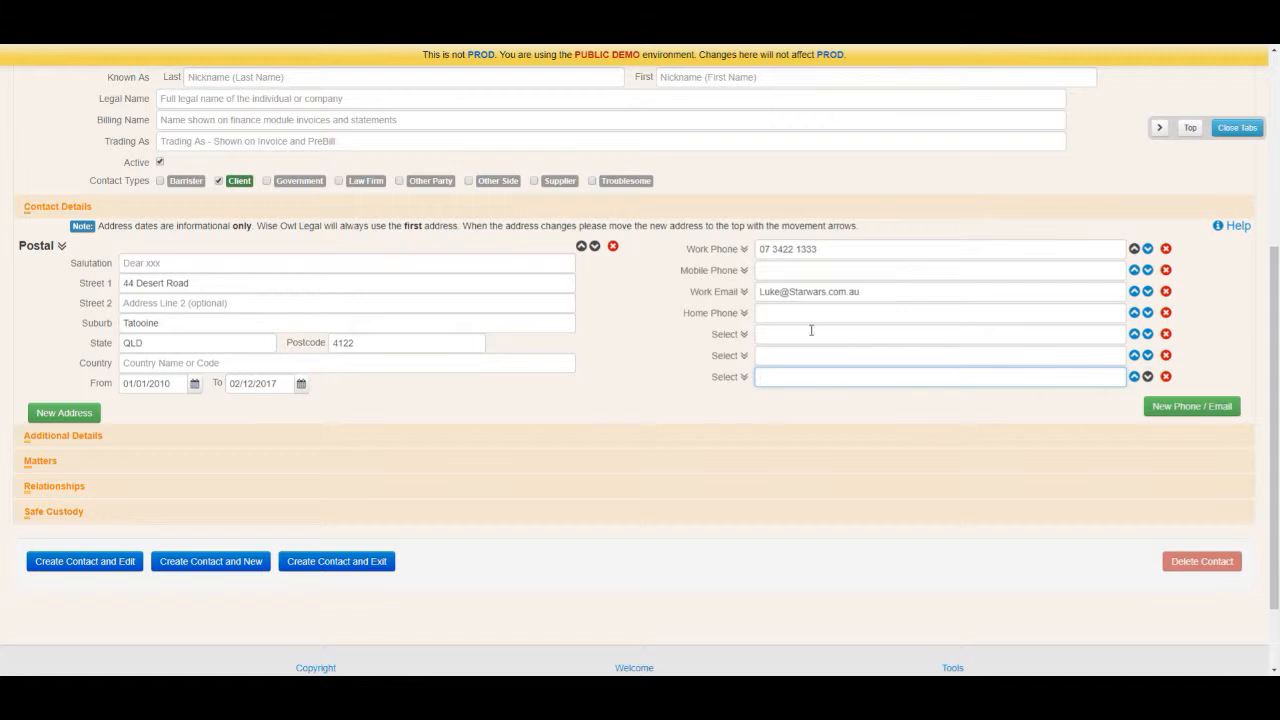
click(1166, 334)
click(1166, 334)
click(1166, 334)
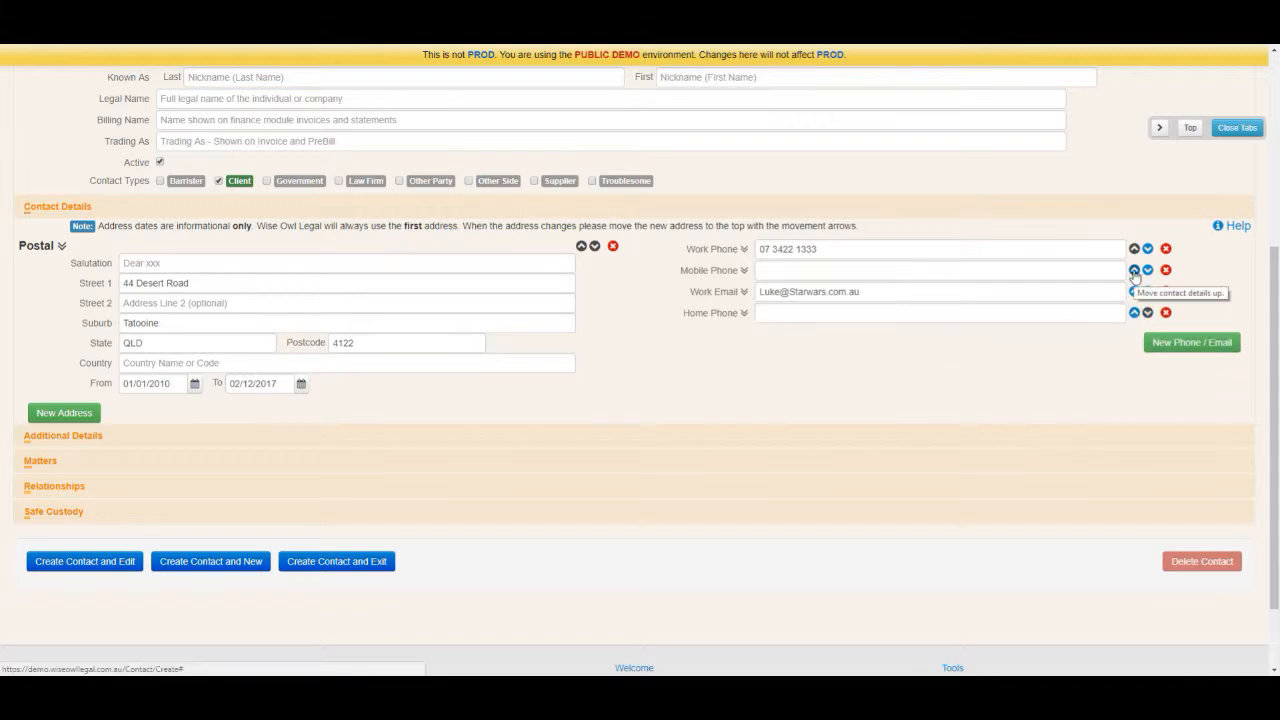
Step: Move the work email entry up to the top of the contact list
click(1134, 270)
click(1134, 291)
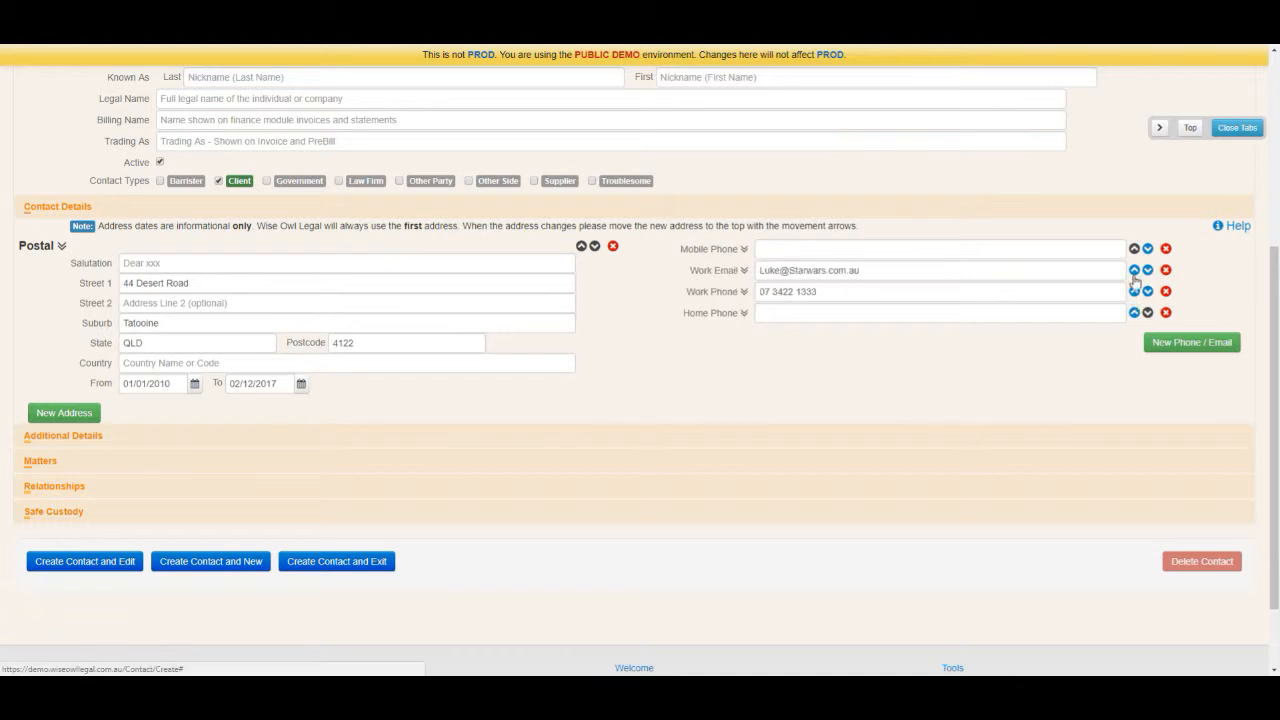
click(1134, 270)
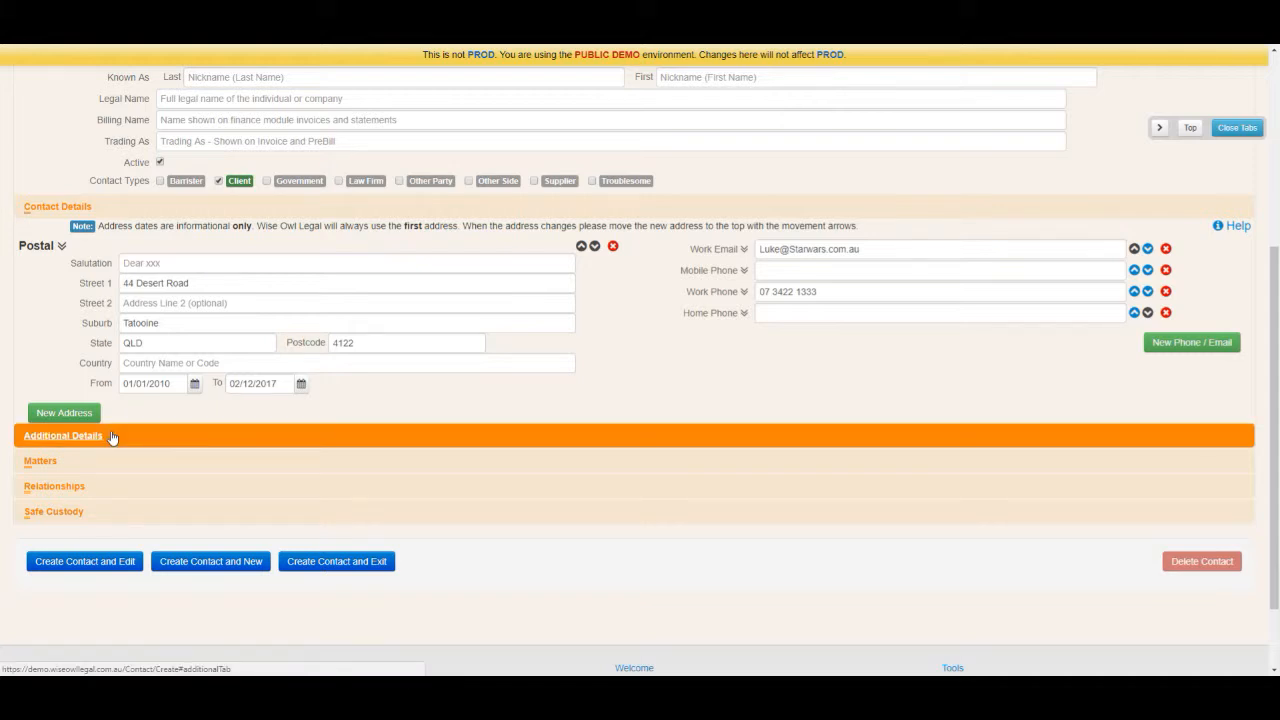
Step: Set the gender to Male in Additional Details, leaving AU Citizen ticked
click(63, 436)
scroll(112, 437, down, 2)
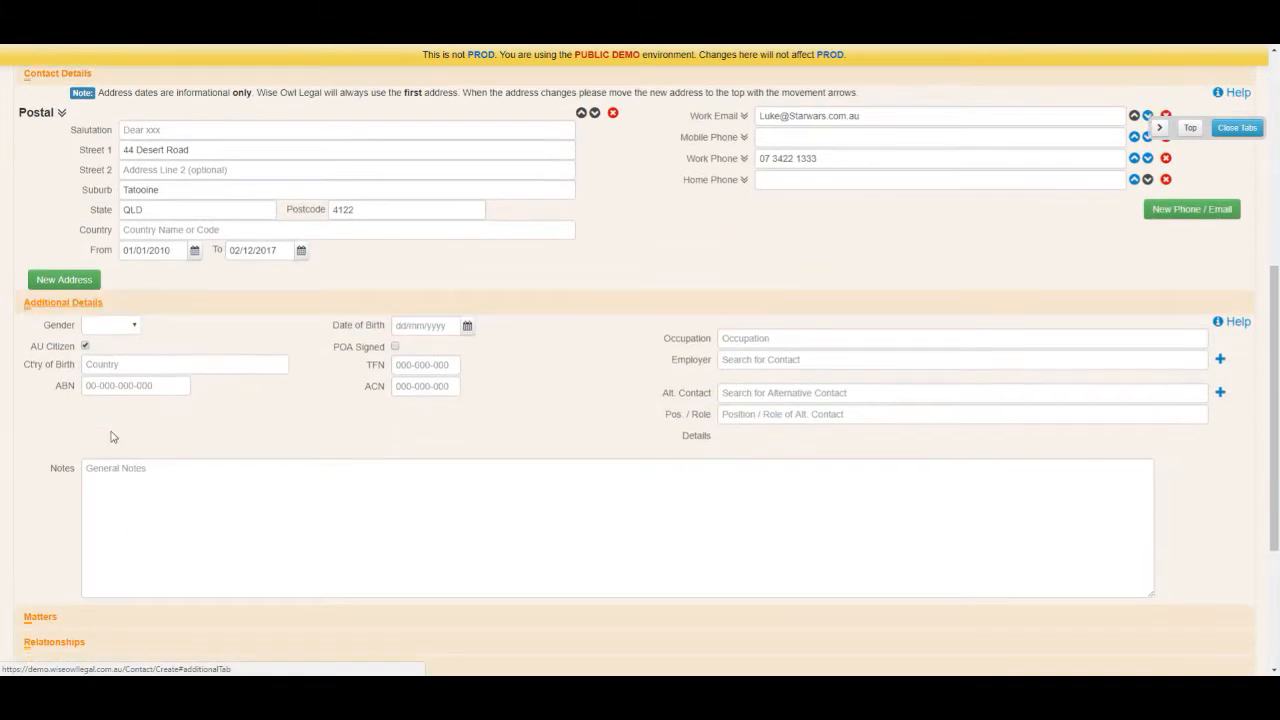
scroll(112, 437, down, 1)
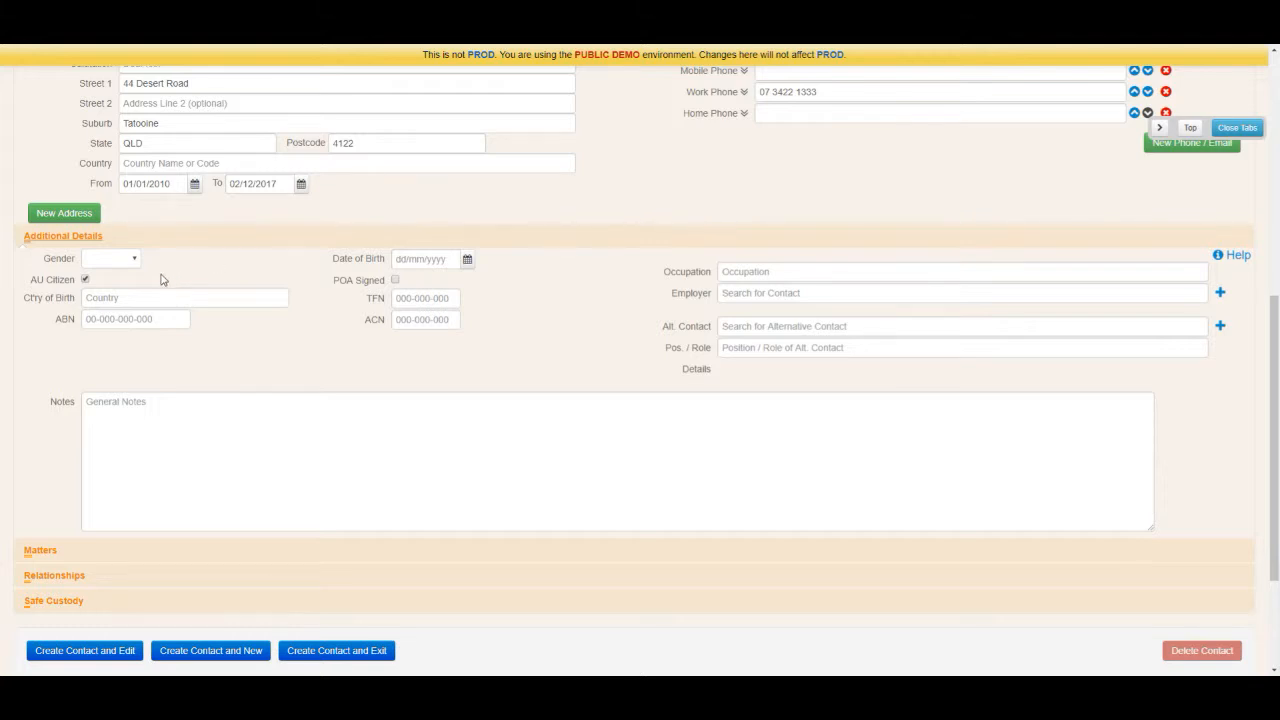
click(134, 258)
click(115, 285)
click(85, 279)
click(86, 280)
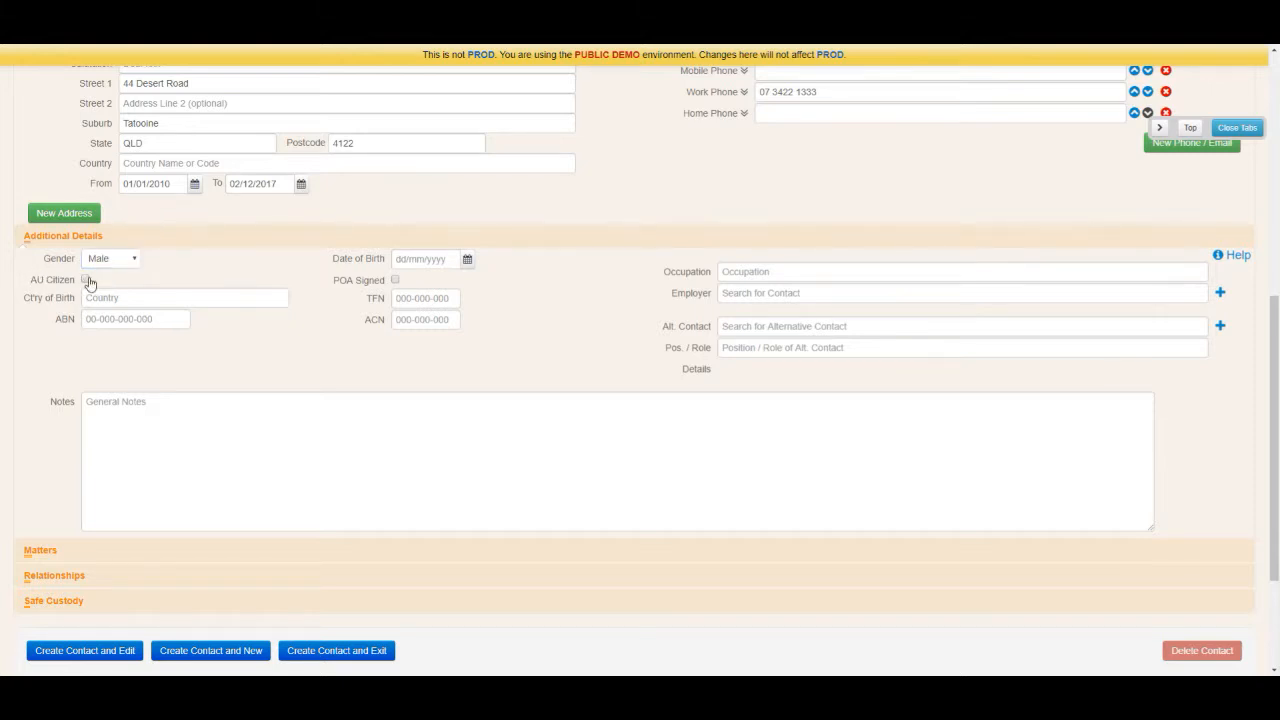
Step: Collapse Additional Details and show the Matters section, which lists 0 matters
click(440, 262)
click(131, 402)
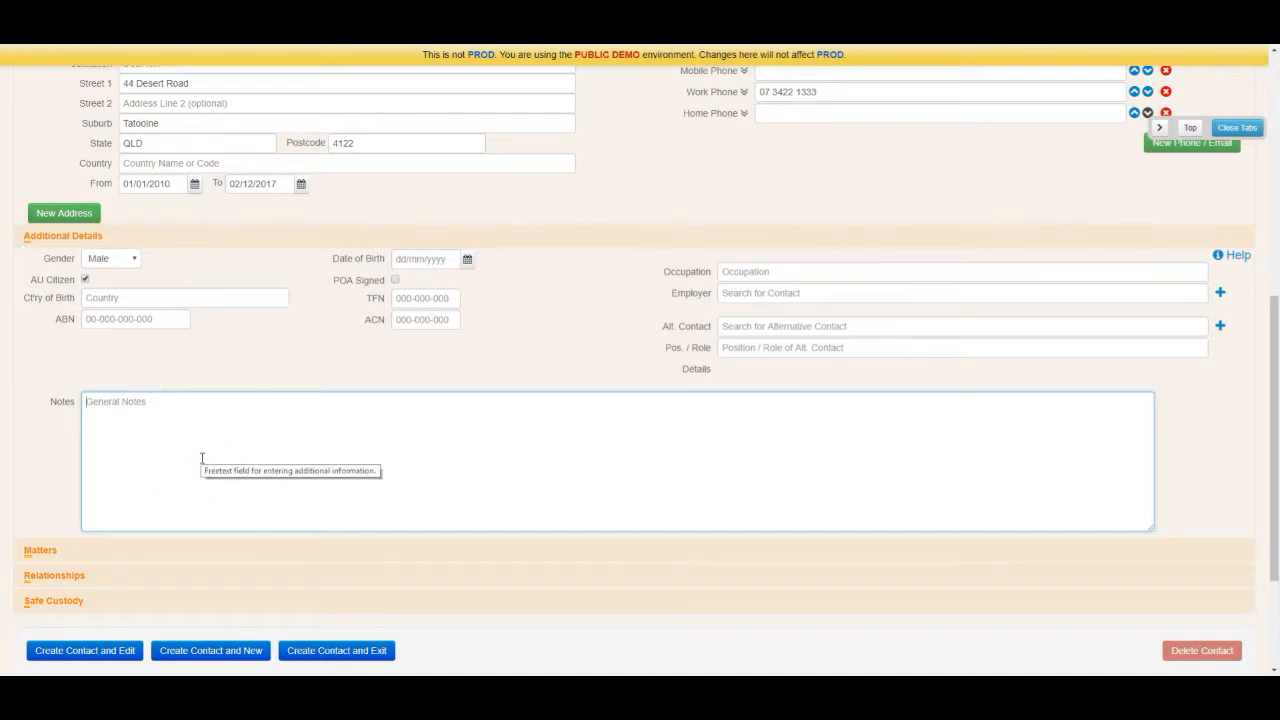
click(756, 244)
click(266, 372)
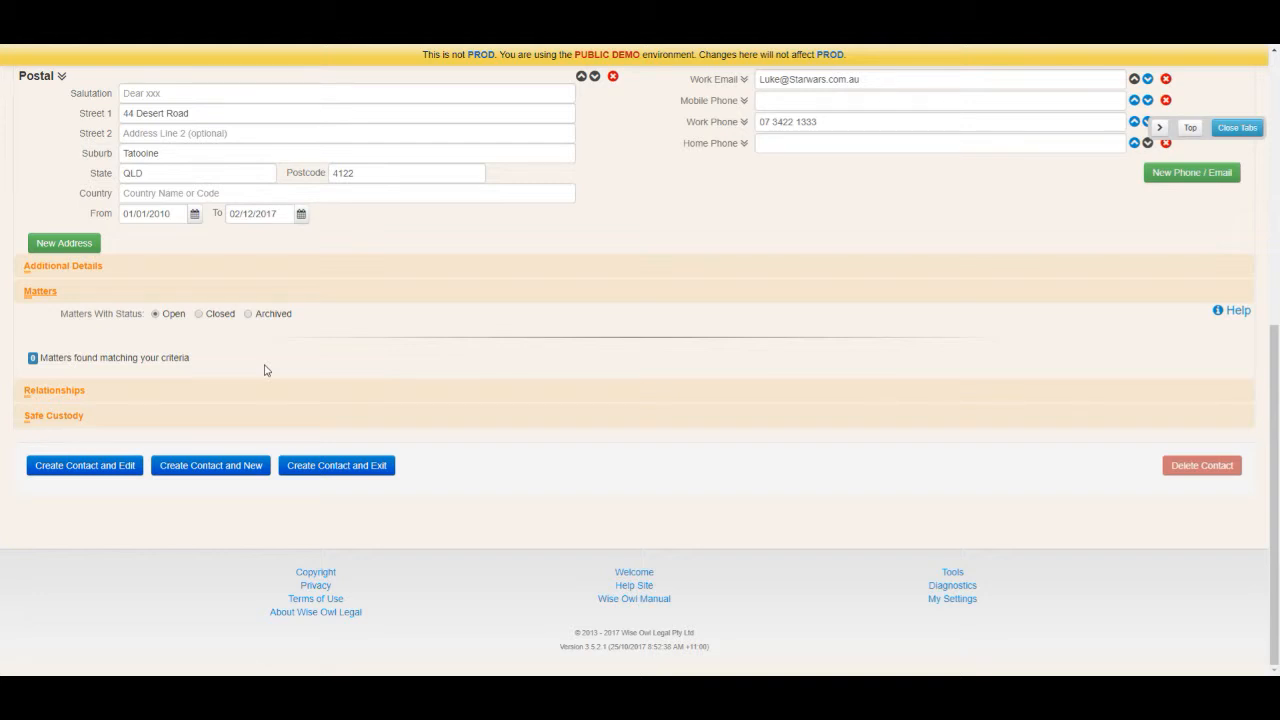
Step: Add a Spouse relationship row under Relationships, then collapse the section
click(214, 291)
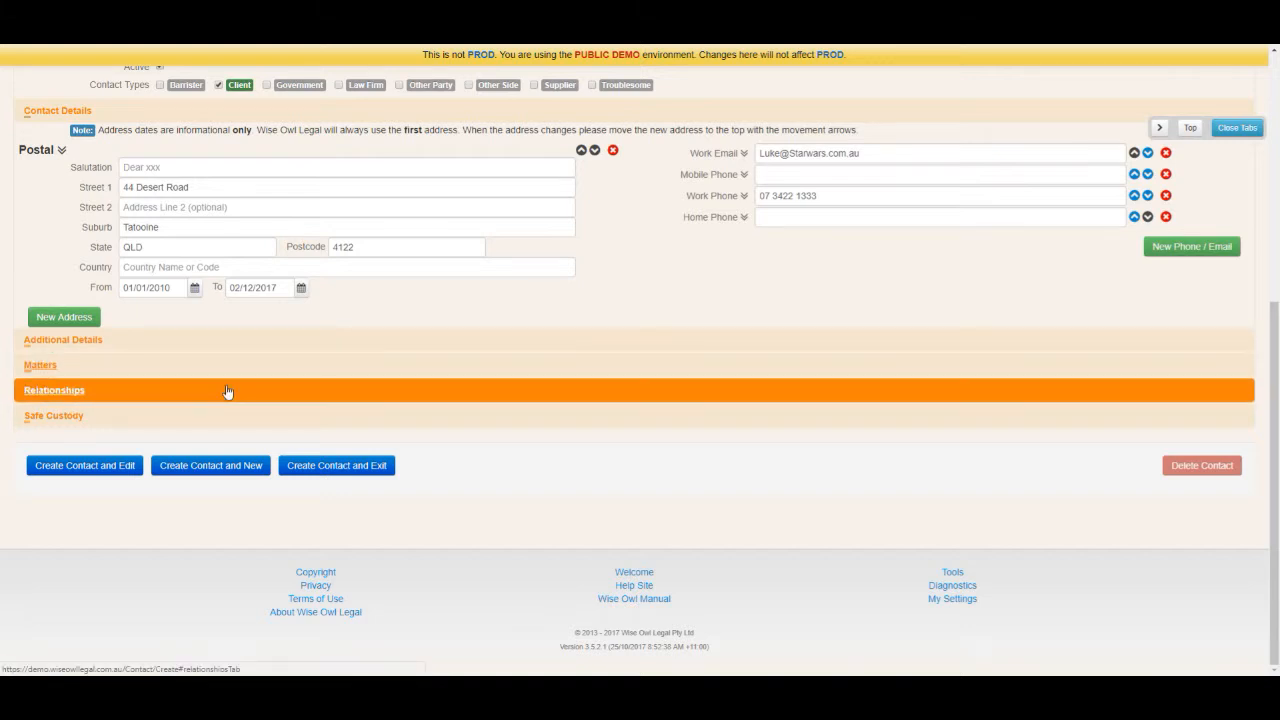
click(228, 390)
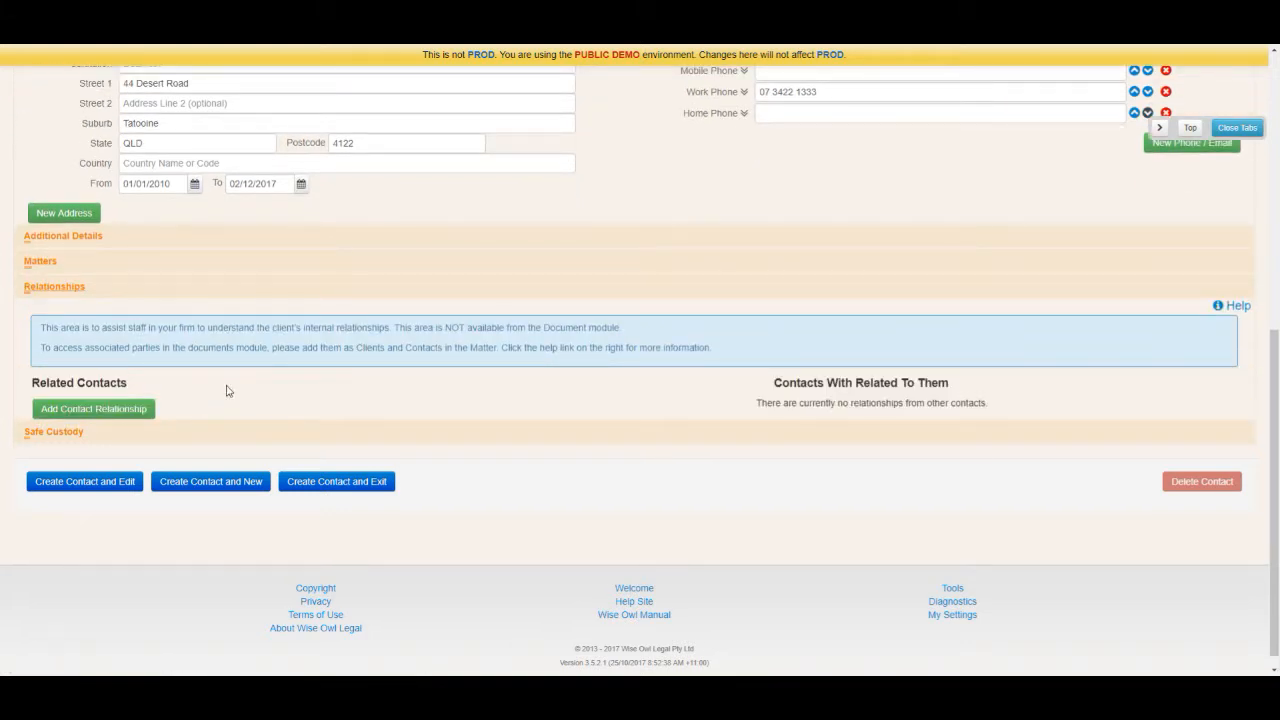
click(140, 409)
click(138, 408)
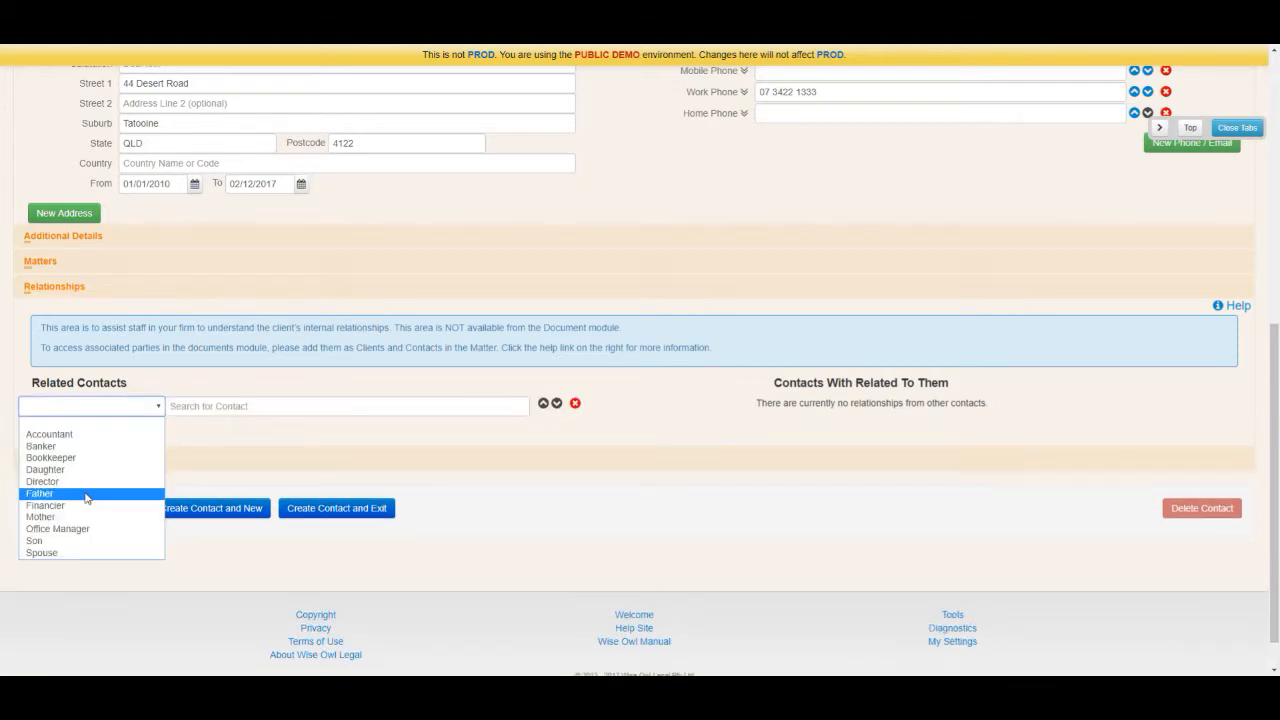
click(80, 553)
click(172, 406)
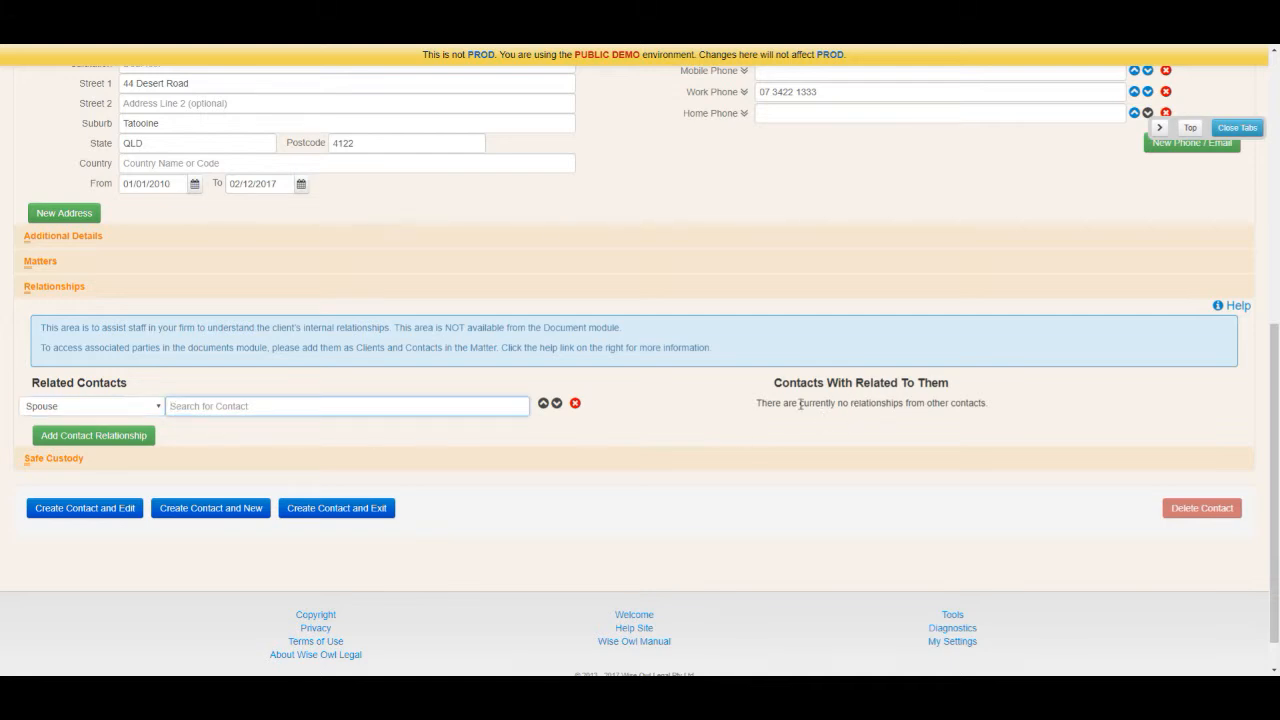
drag(781, 403, 1020, 406)
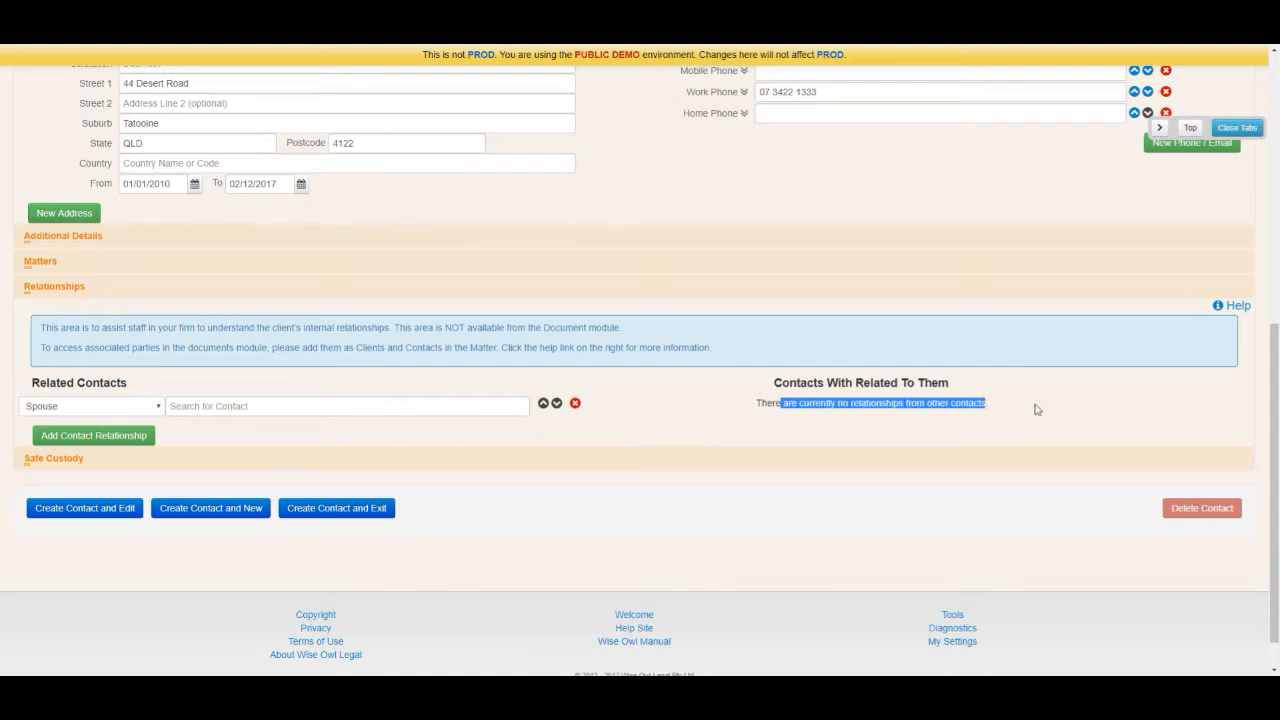
click(1045, 410)
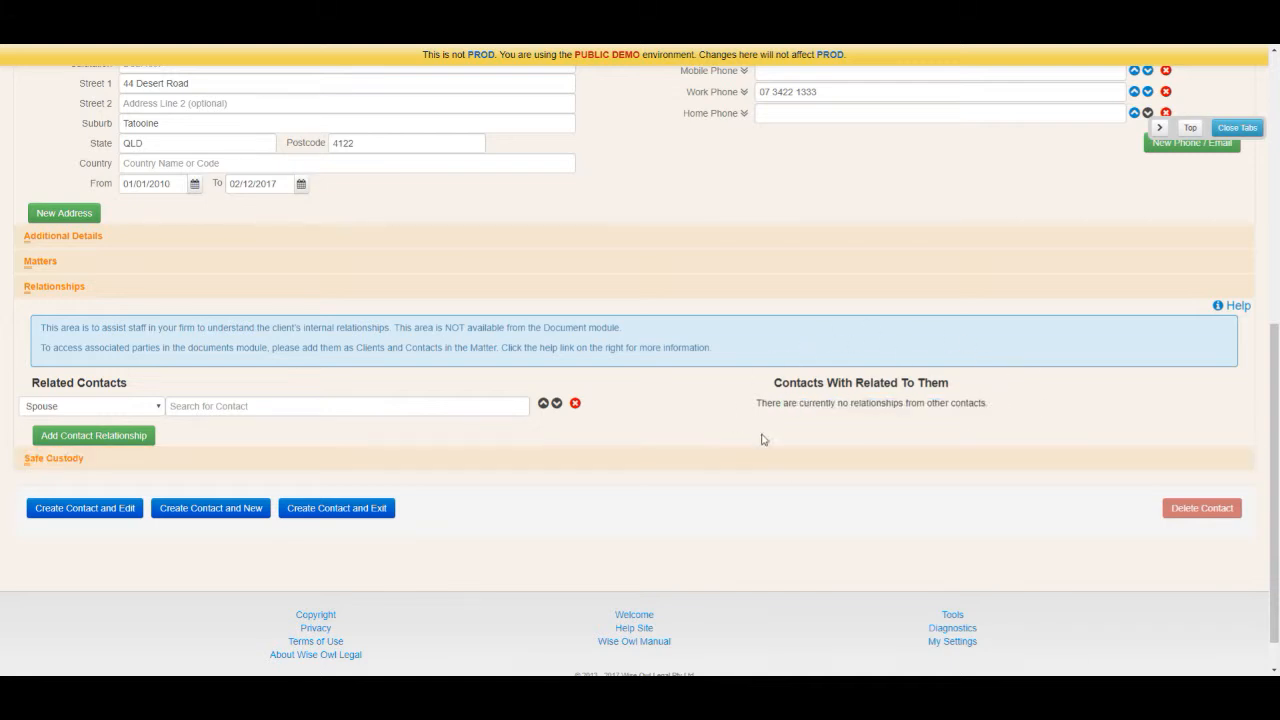
click(706, 297)
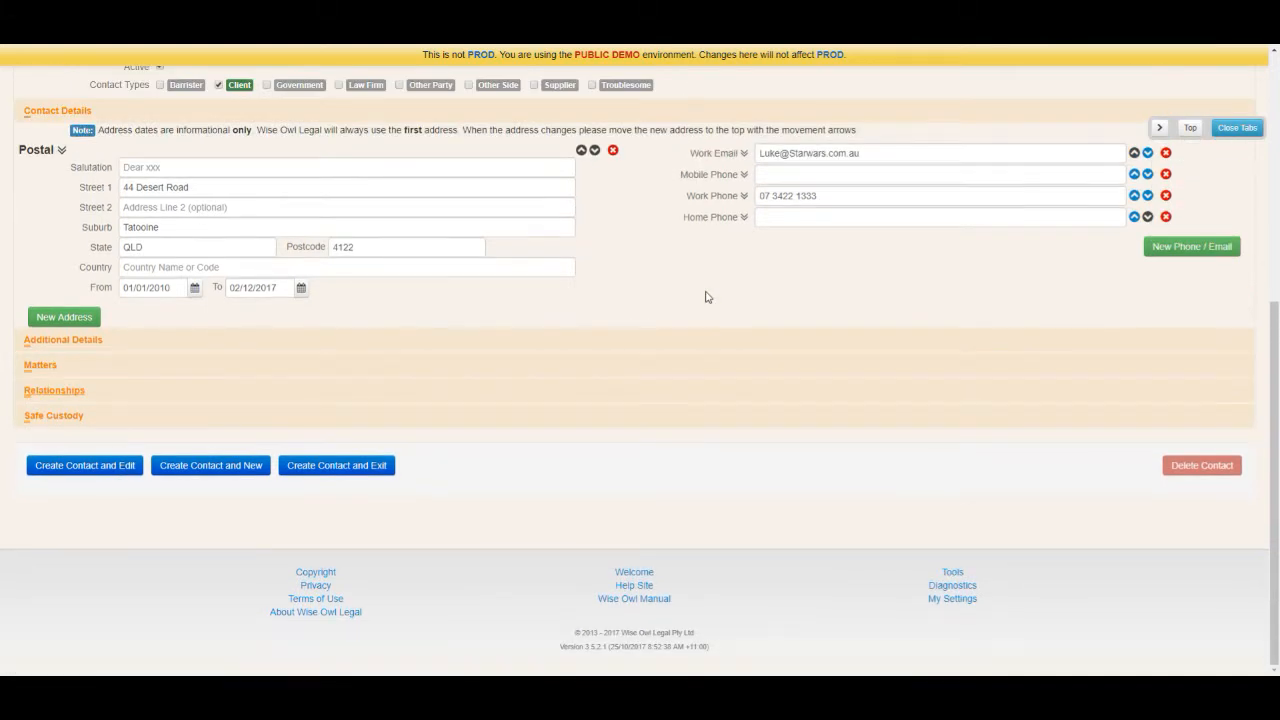
Step: Collapse the Contact Details and Name sections and save with Create Contact and Exit
scroll(706, 294, up, 1)
click(680, 175)
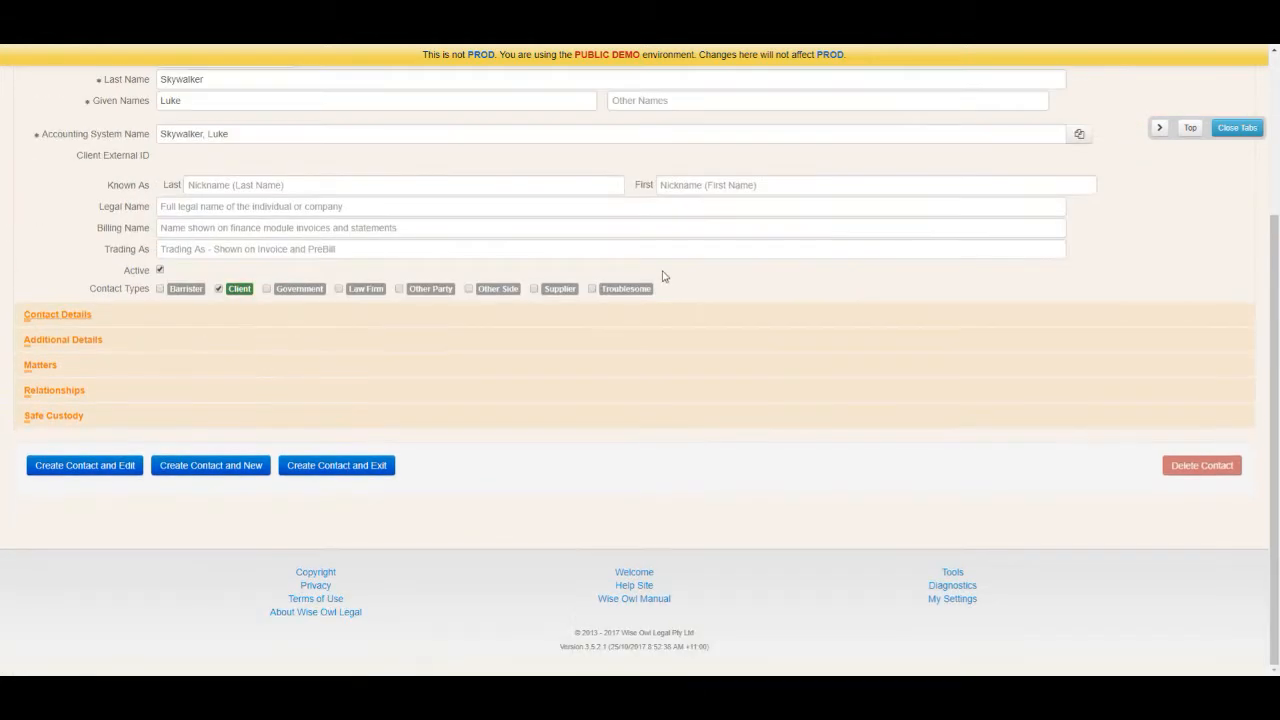
scroll(662, 276, up, 1)
click(674, 84)
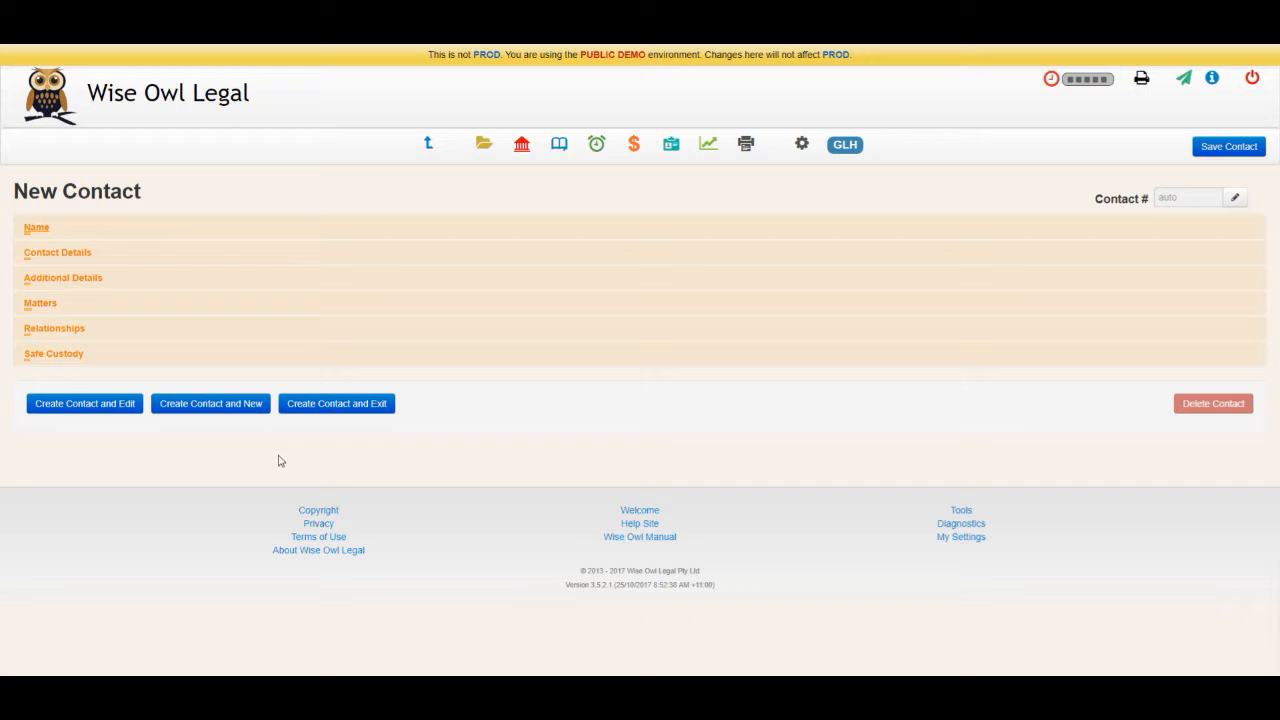
click(336, 404)
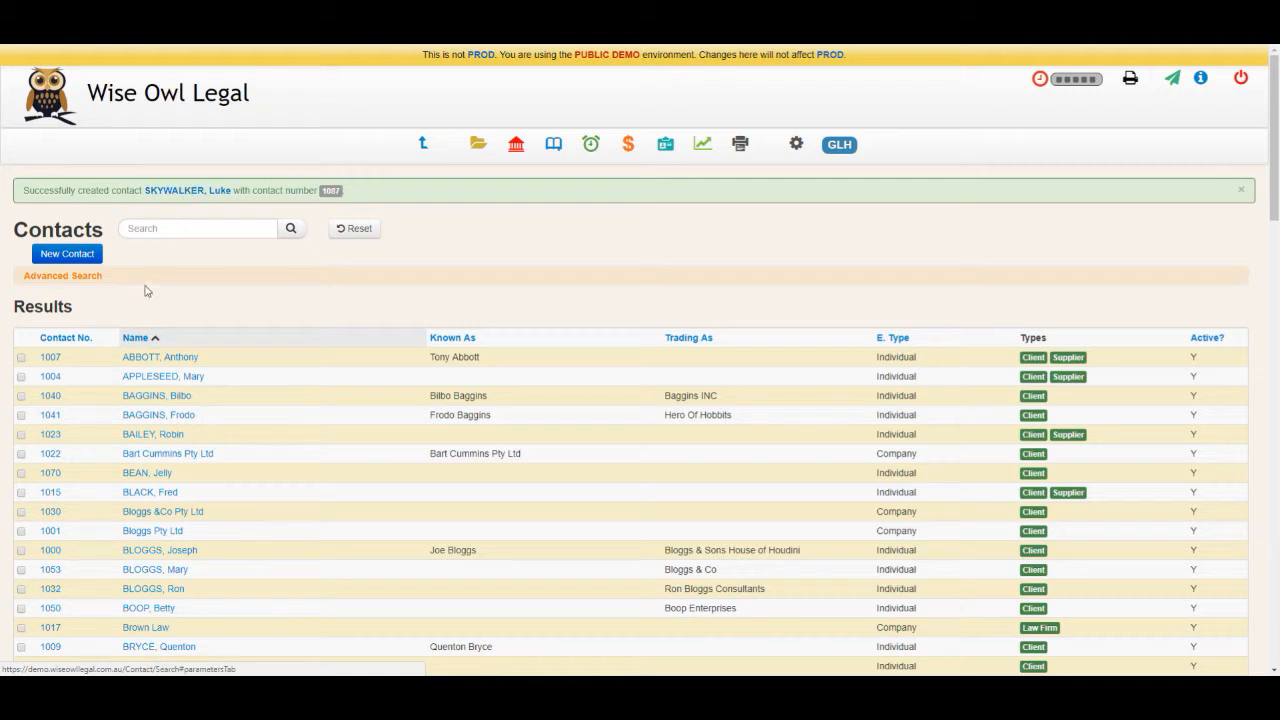
Step: Search the contacts by the client's first name and open the single matching record
click(138, 229)
text(luke)
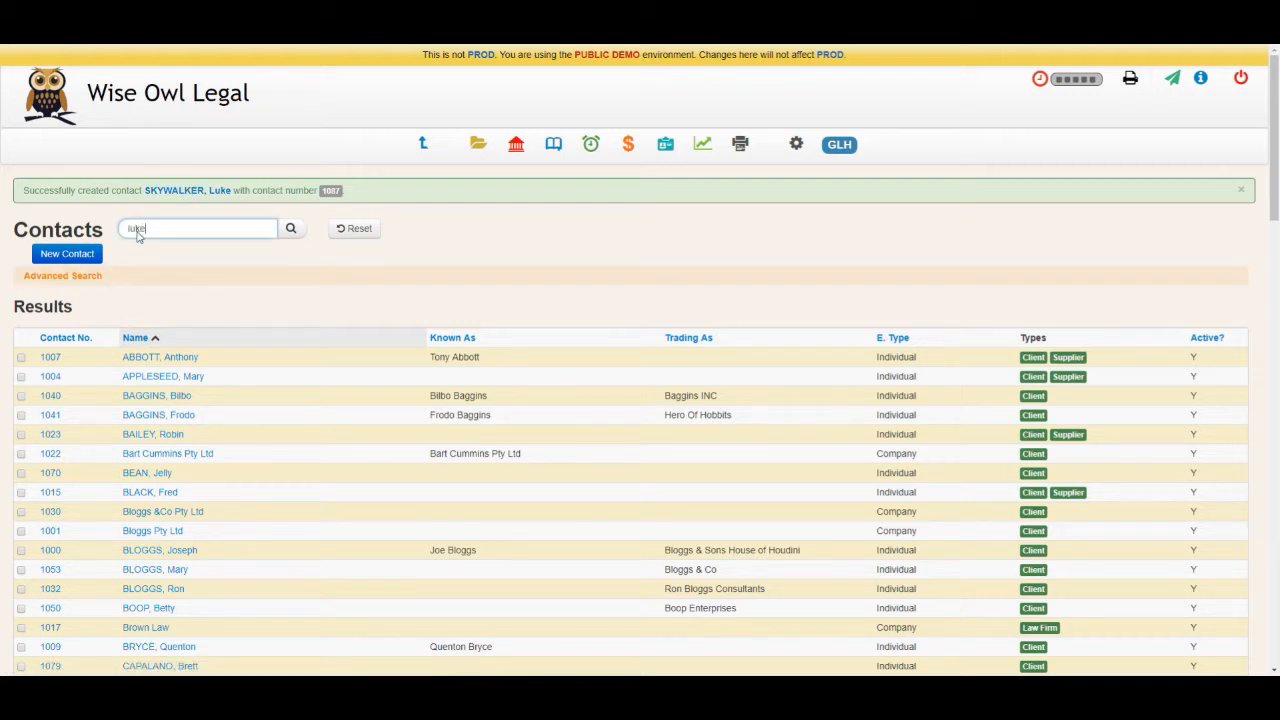
key(Return)
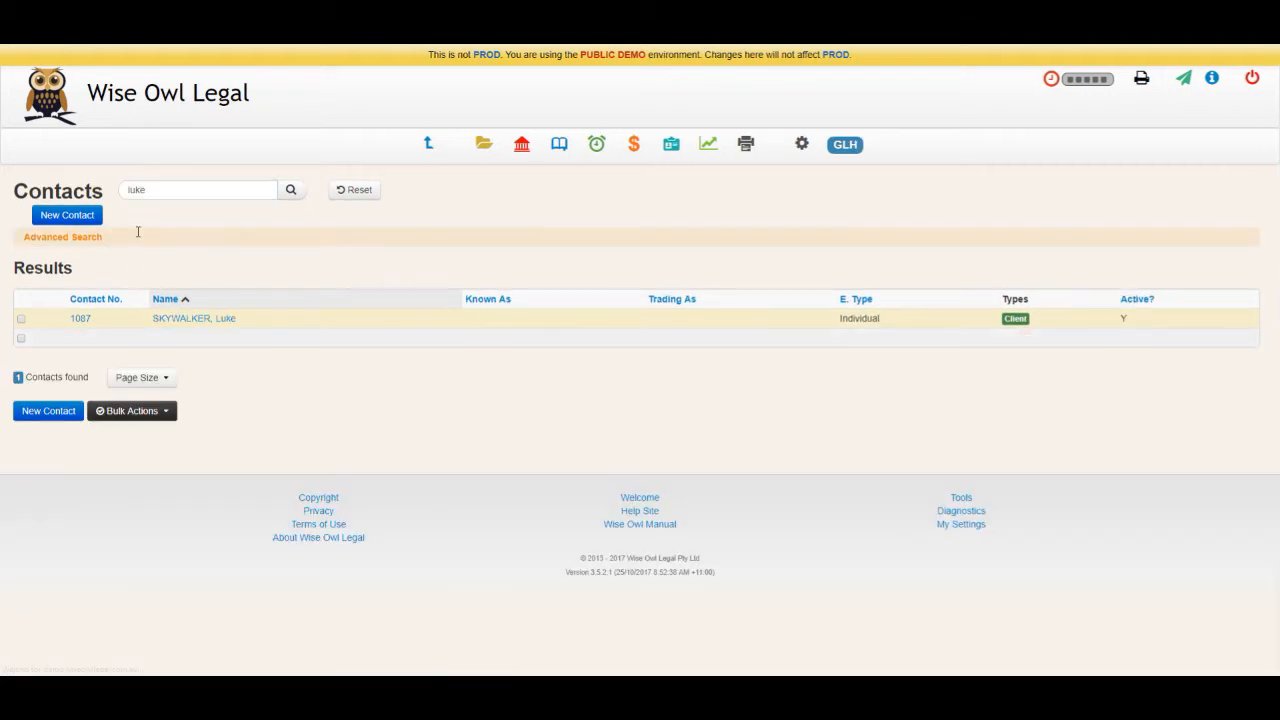
click(197, 325)
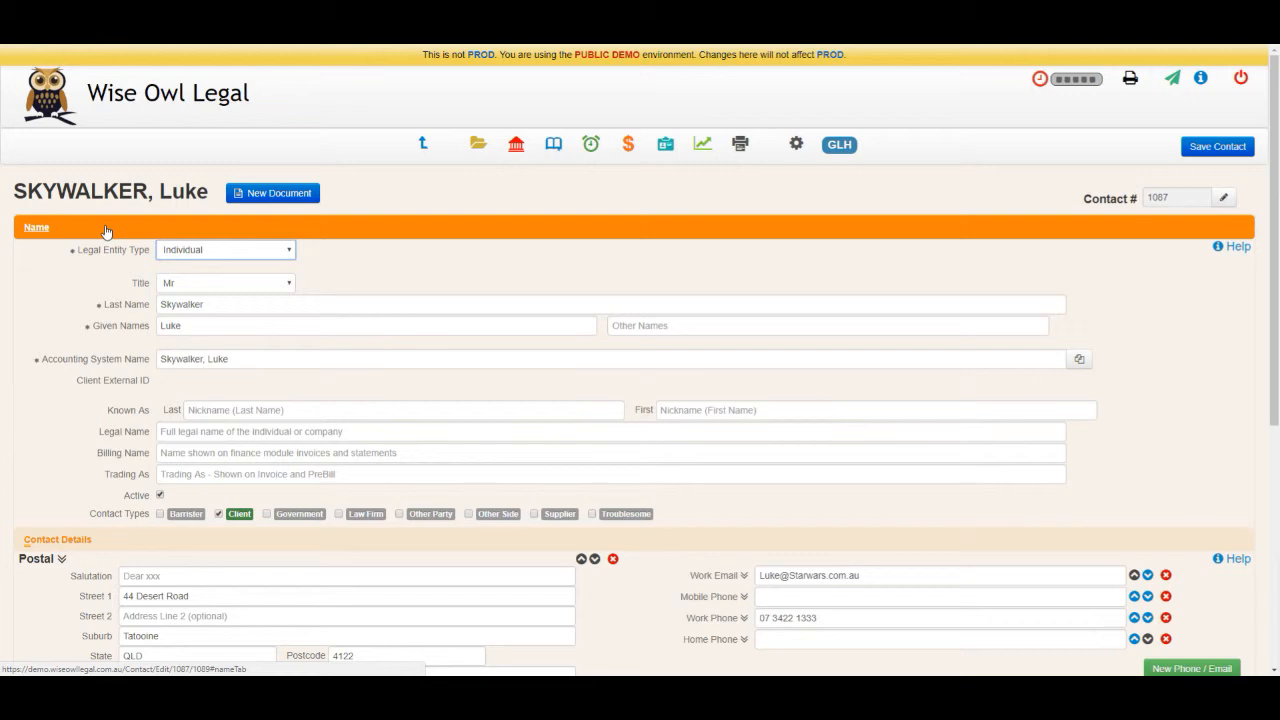
Step: Enter the client's home phone number under Contact Details and save the contact
click(106, 231)
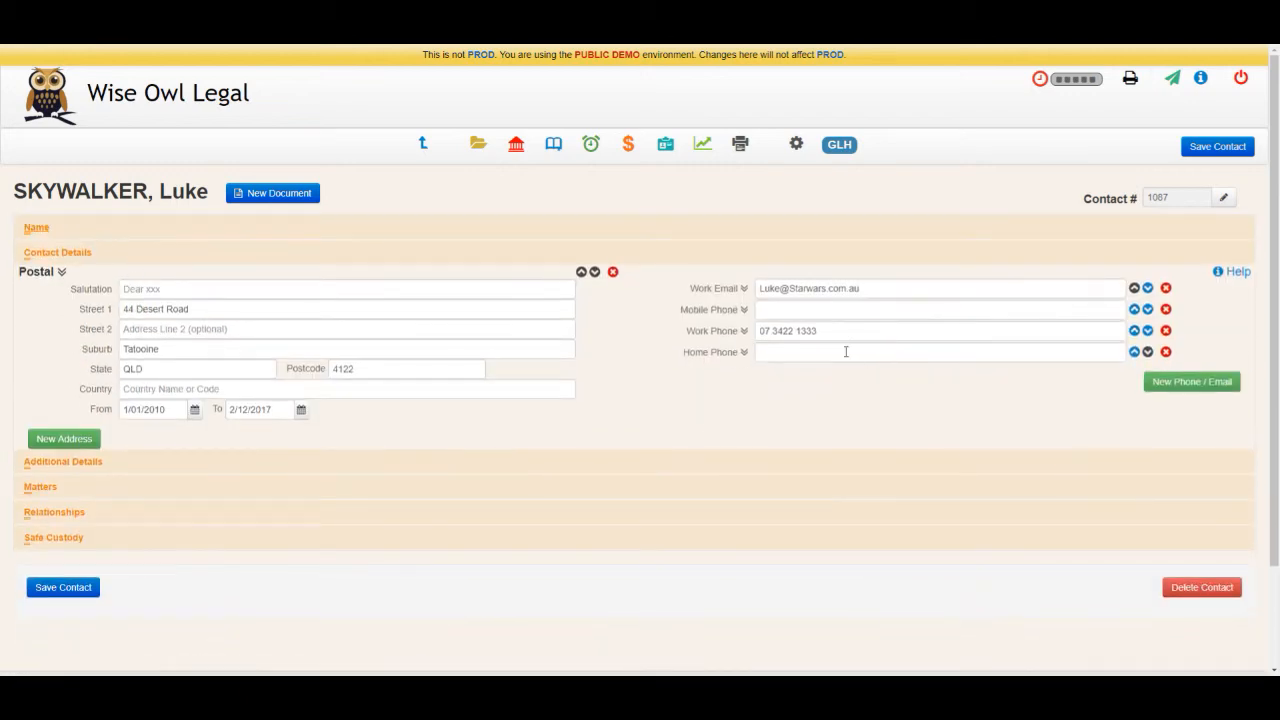
click(784, 354)
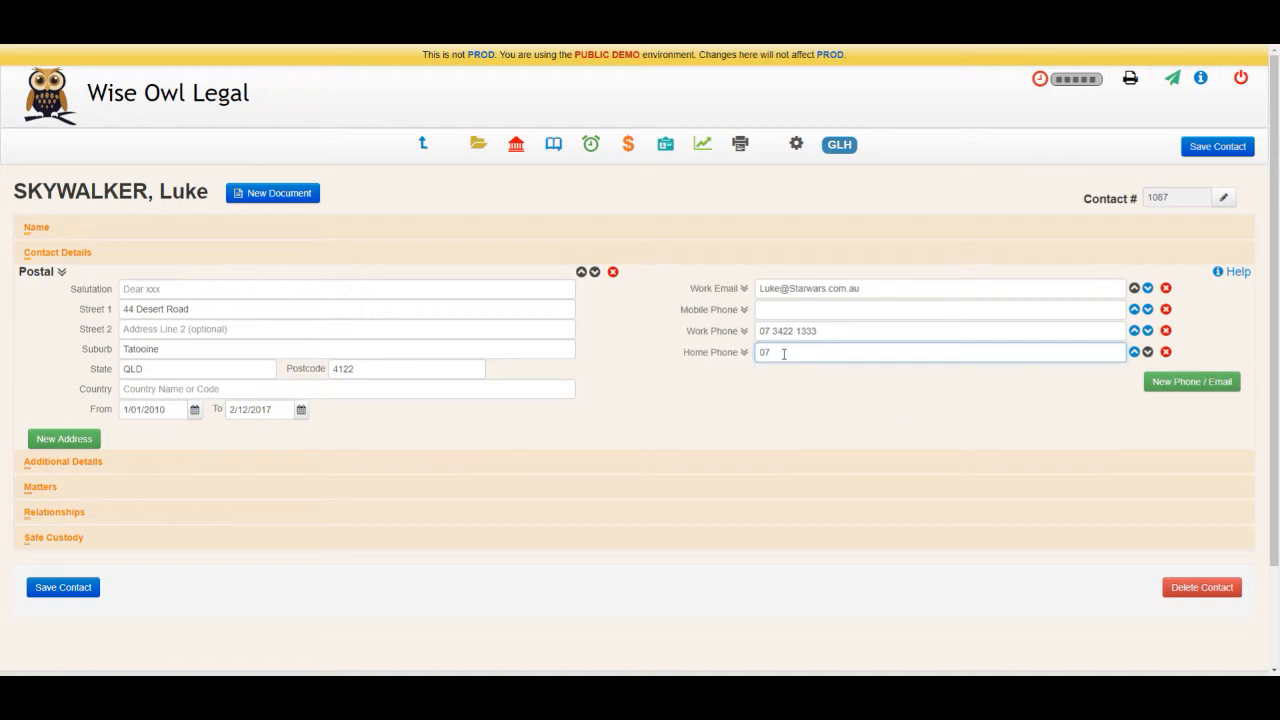
key(Tab)
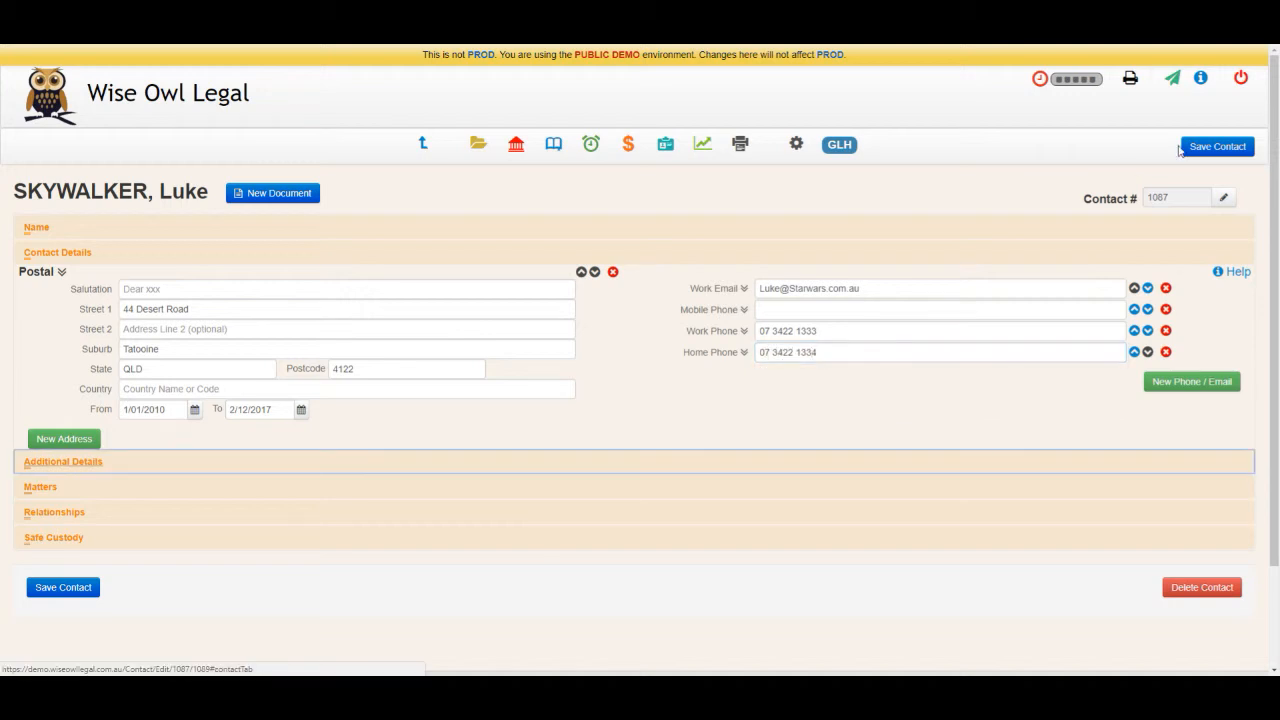
click(616, 258)
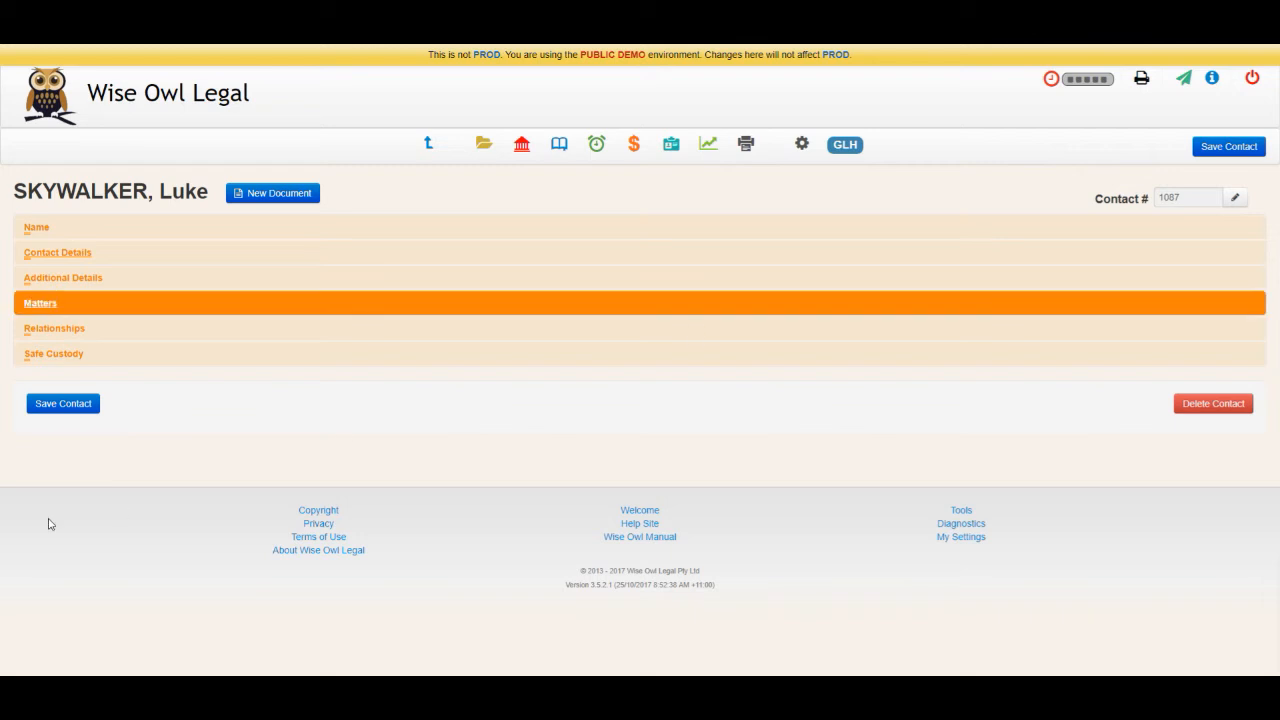
click(68, 404)
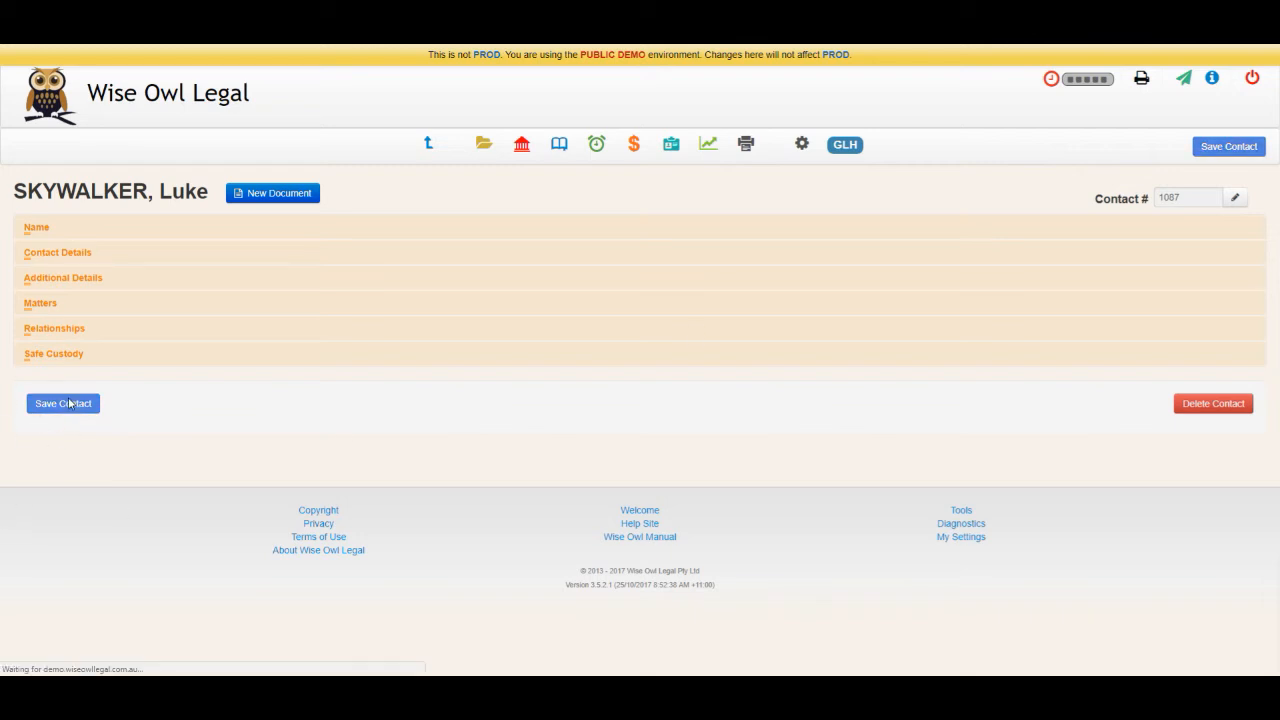